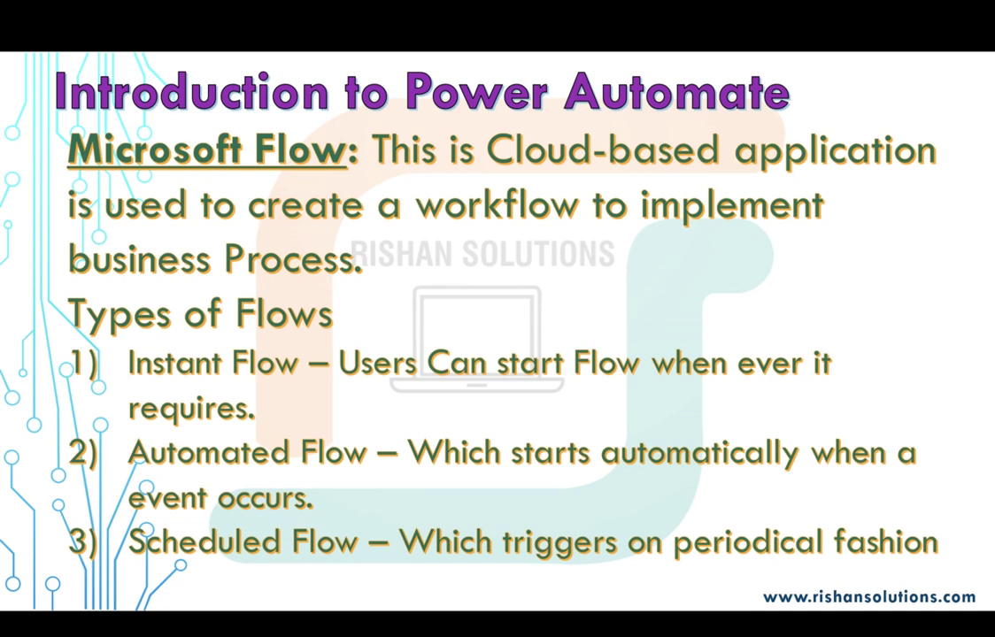
# Step: Open Power Automate from the full list of Office 365 apps and get started with United States as the country/region
pyautogui.hotkey('alt', 'Tab')
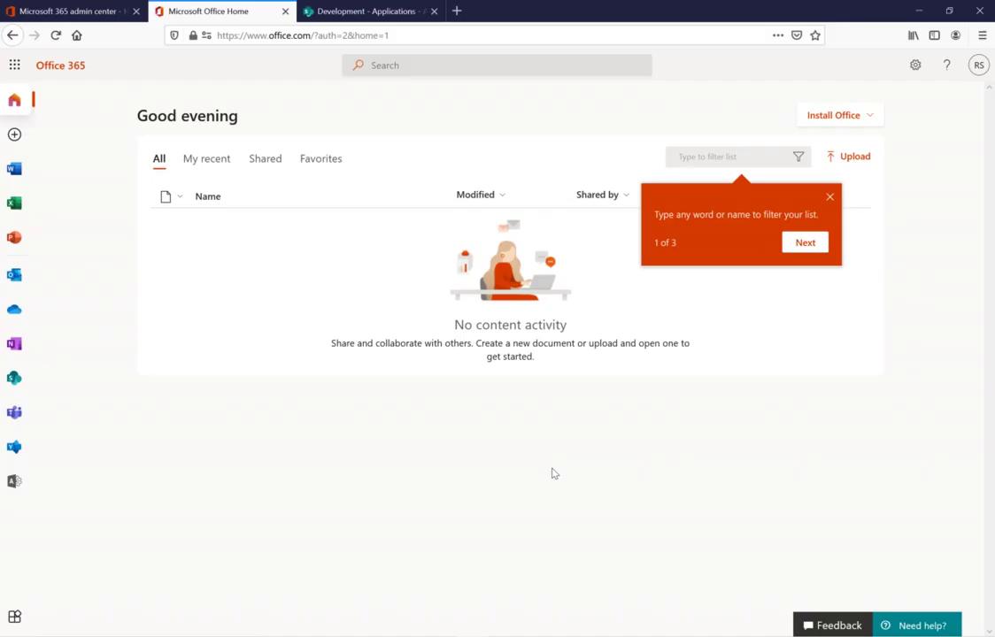
pyautogui.click(15, 67)
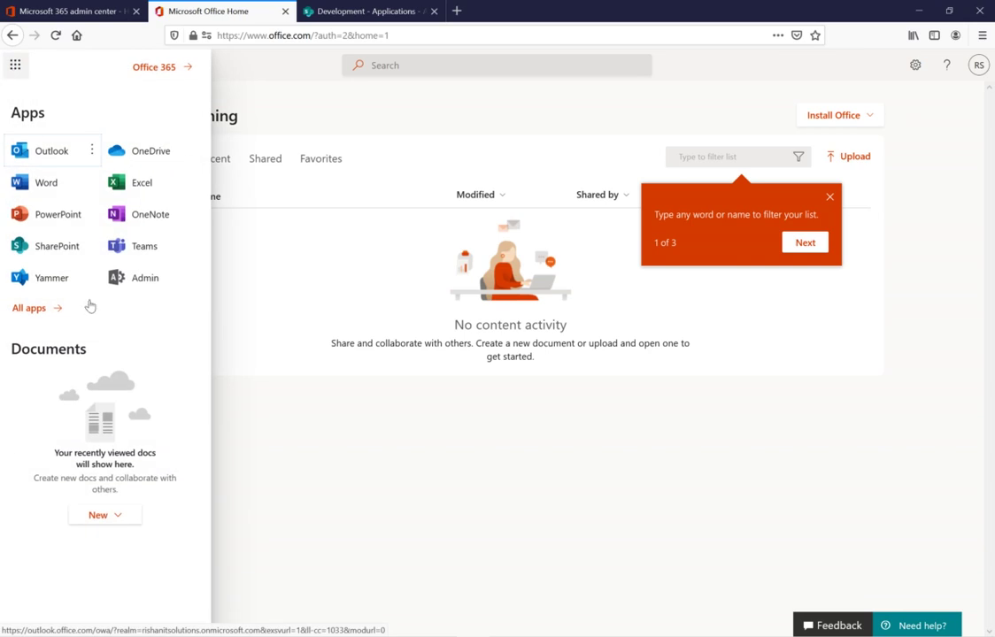
pyautogui.click(39, 309)
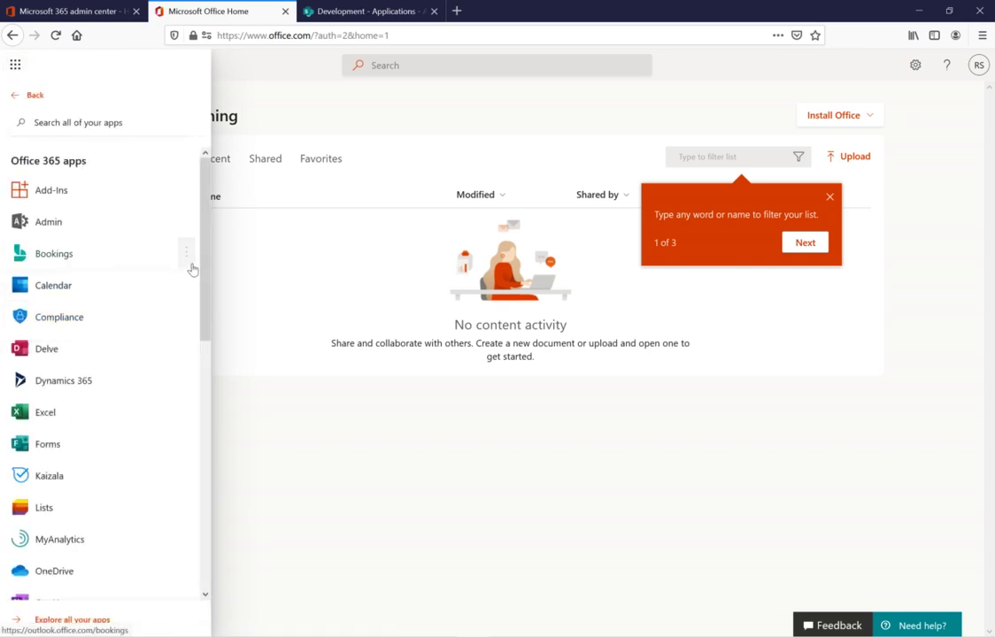
pyautogui.moveTo(209, 284); pyautogui.dragTo(246, 418)
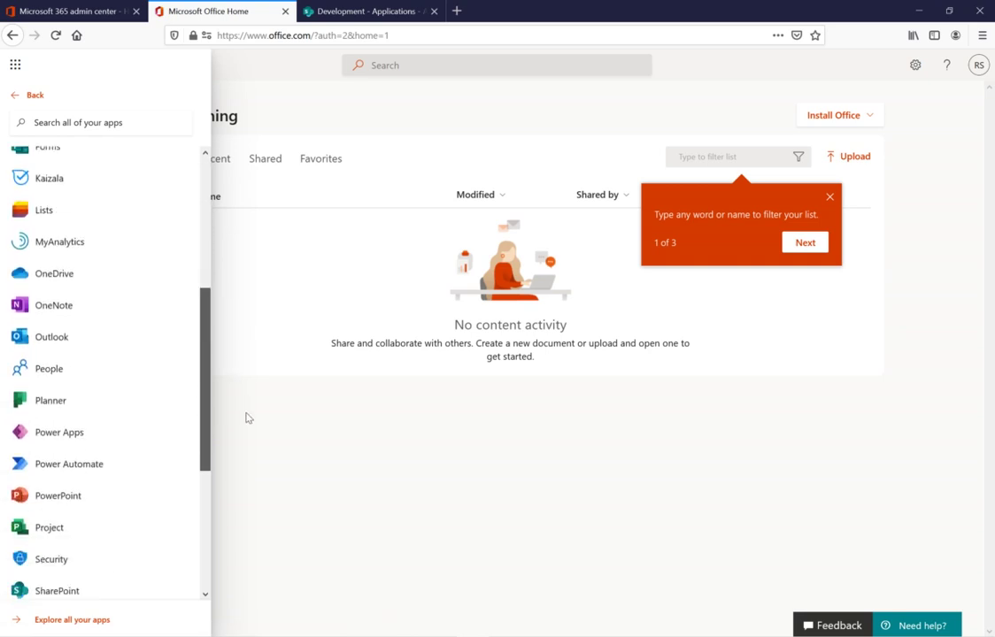
pyautogui.click(72, 470)
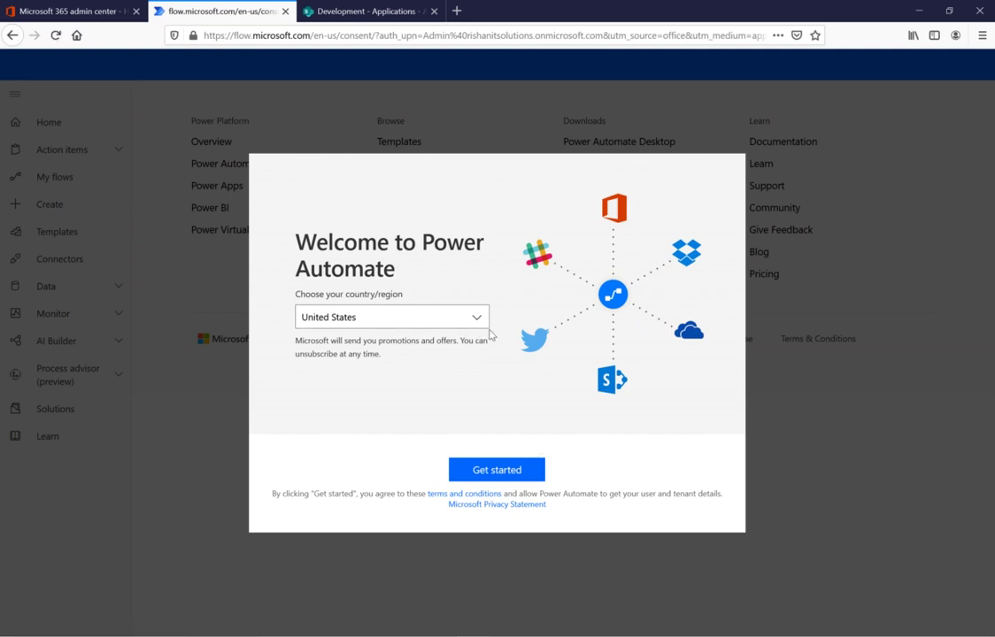
pyautogui.click(521, 471)
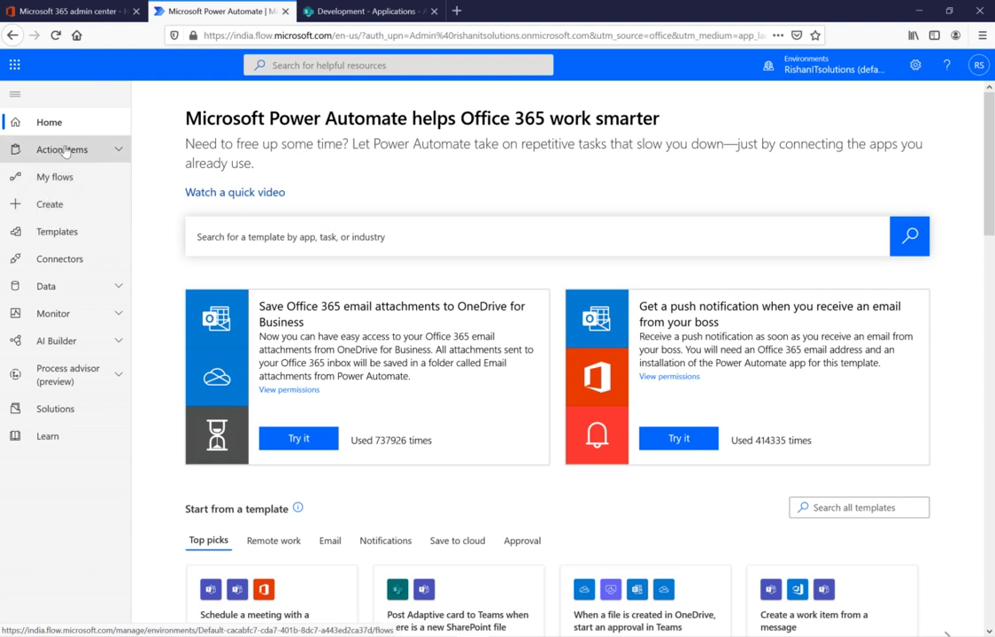
# Step: Start building an automated cloud flow from blank and name it "Notification Flow"
pyautogui.click(53, 203)
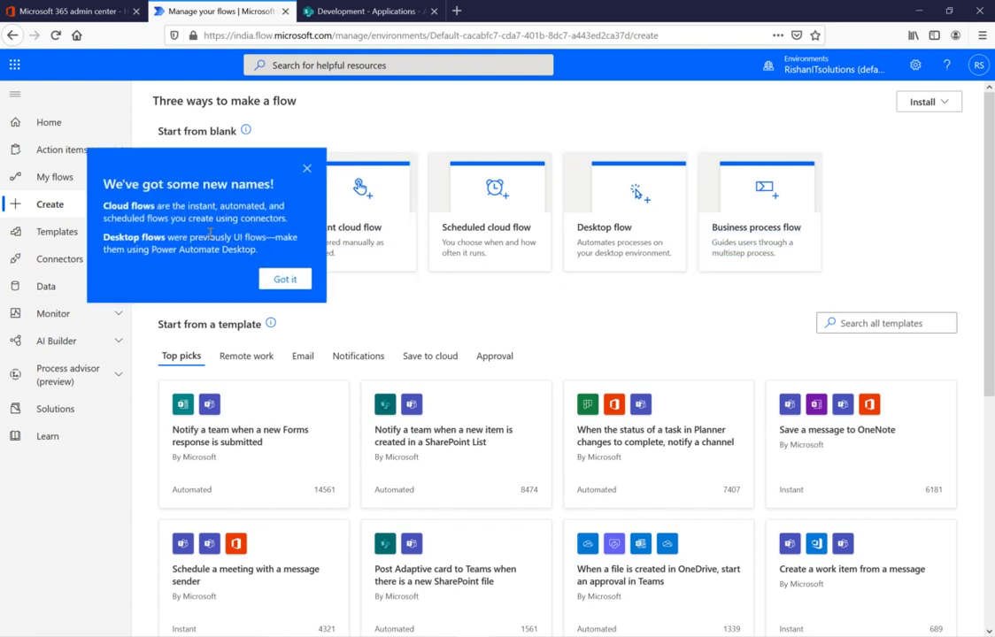
pyautogui.click(307, 170)
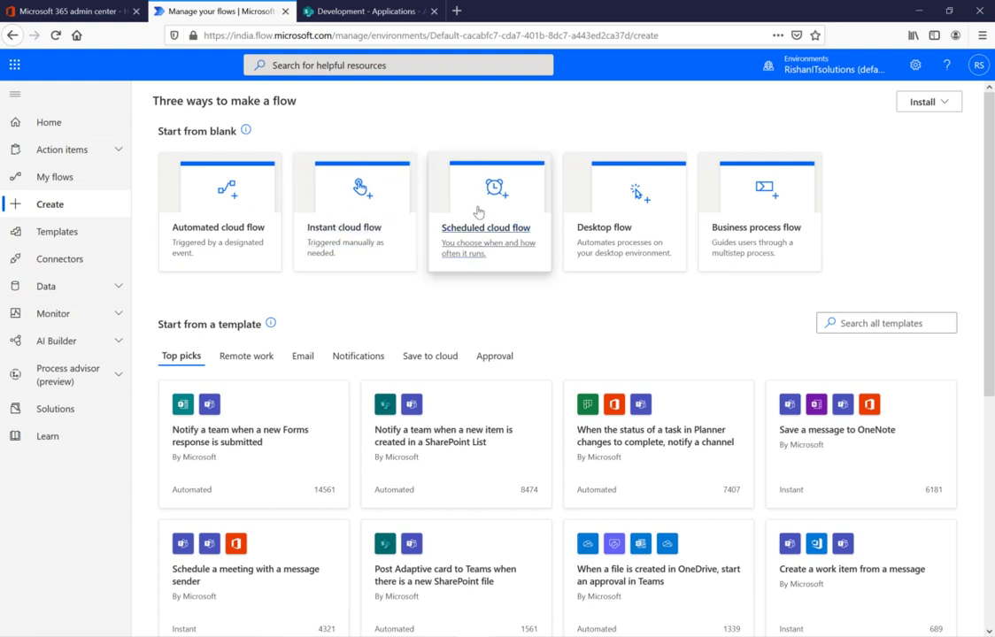
pyautogui.click(234, 230)
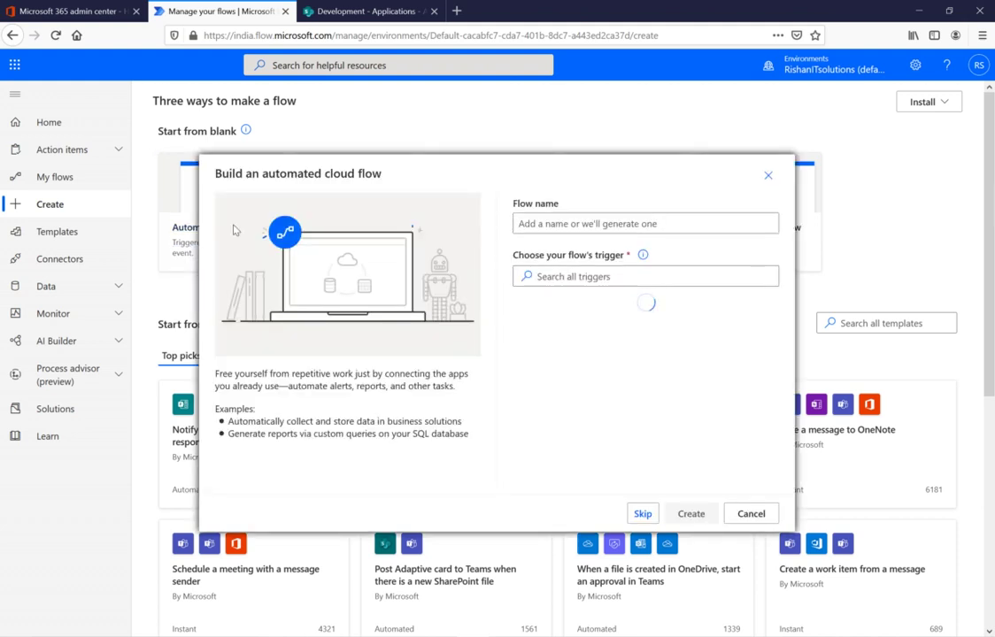
pyautogui.click(580, 224)
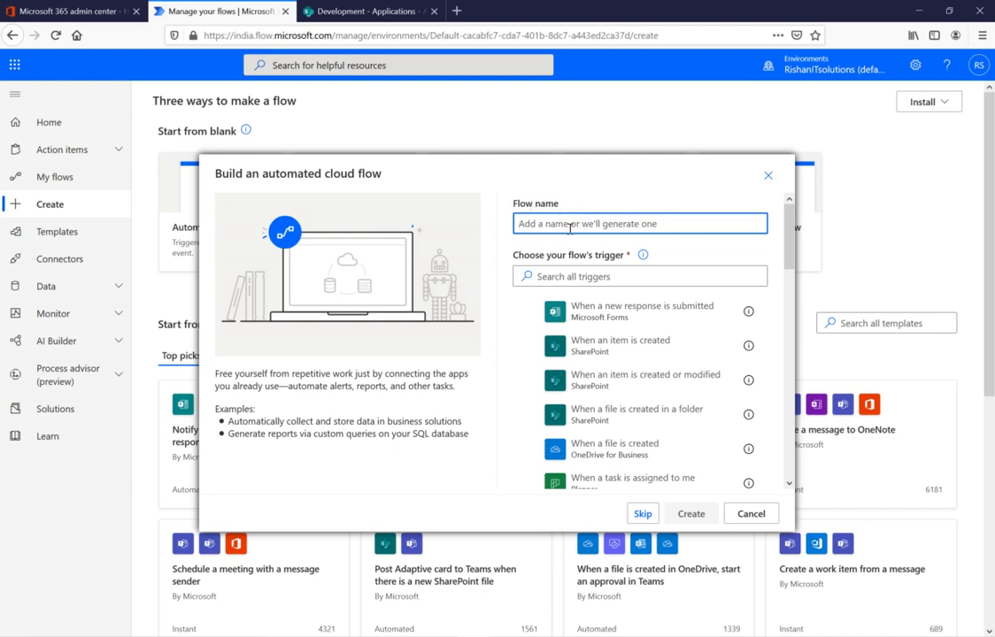
pyautogui.write('Notification Flow')
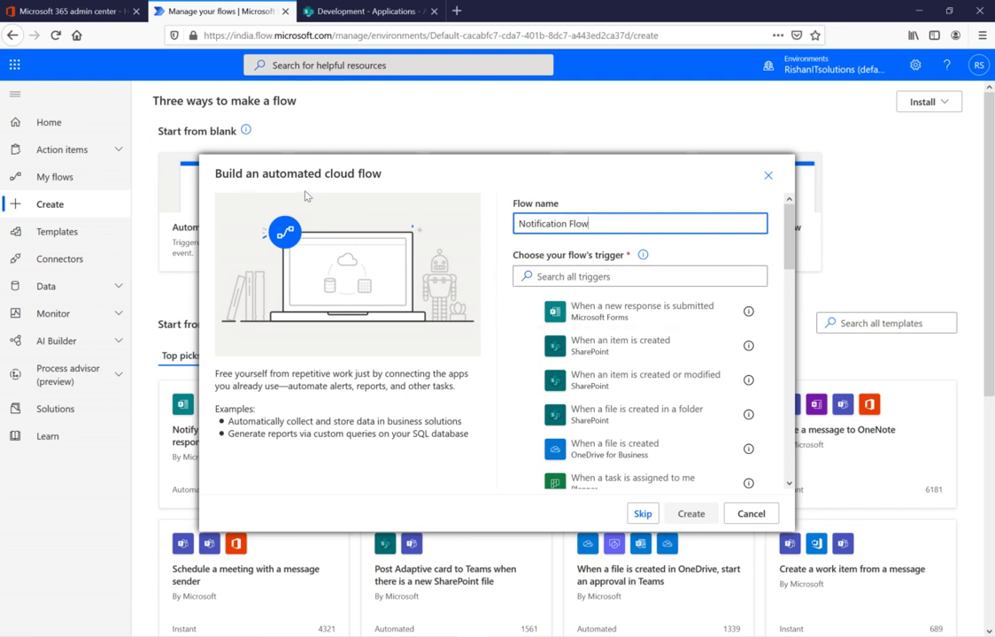
# Step: Review the SharePoint Applications list and the available triggers, and create the flow with SharePoint's "When an item is created" trigger
pyautogui.click(348, 10)
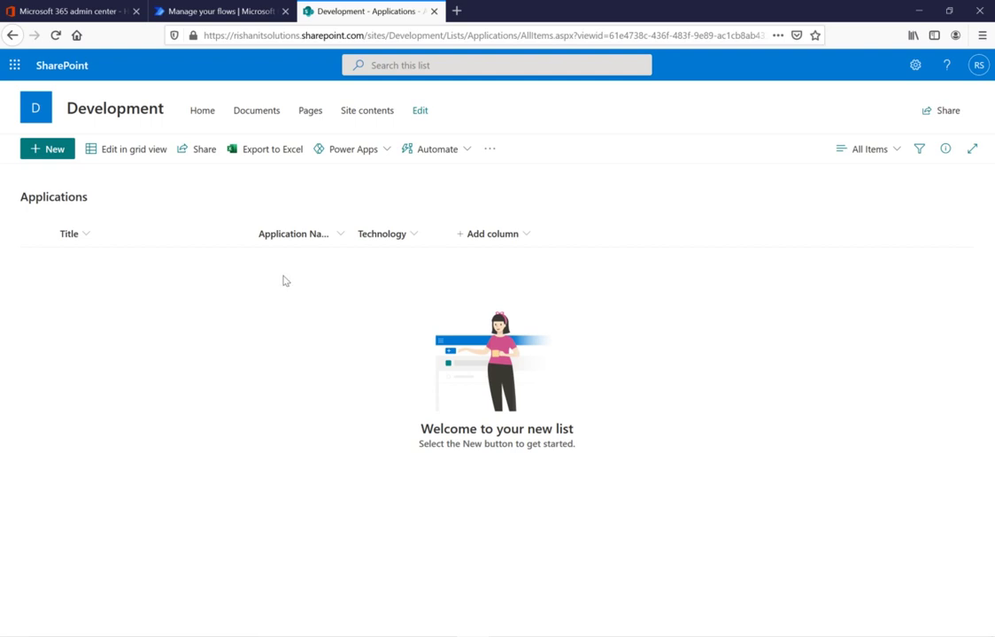
pyautogui.click(225, 14)
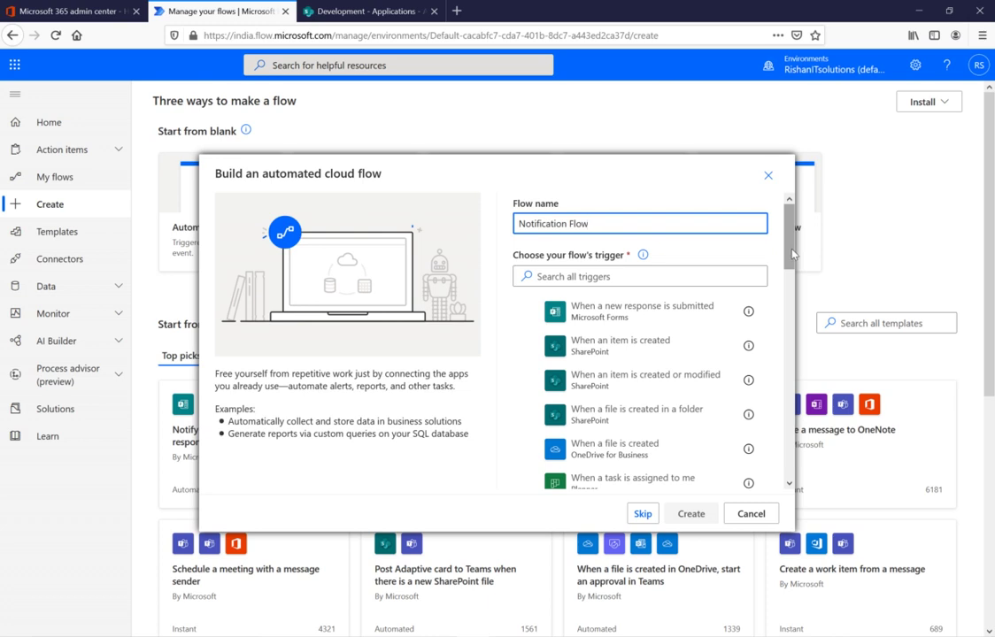
pyautogui.moveTo(791, 254); pyautogui.dragTo(807, 472)
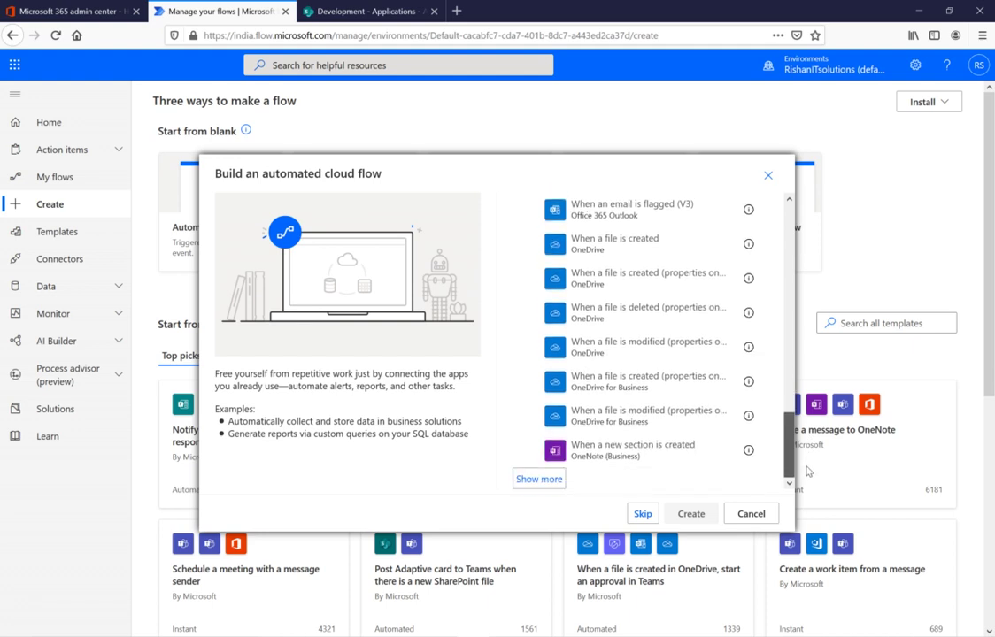
pyautogui.click(541, 484)
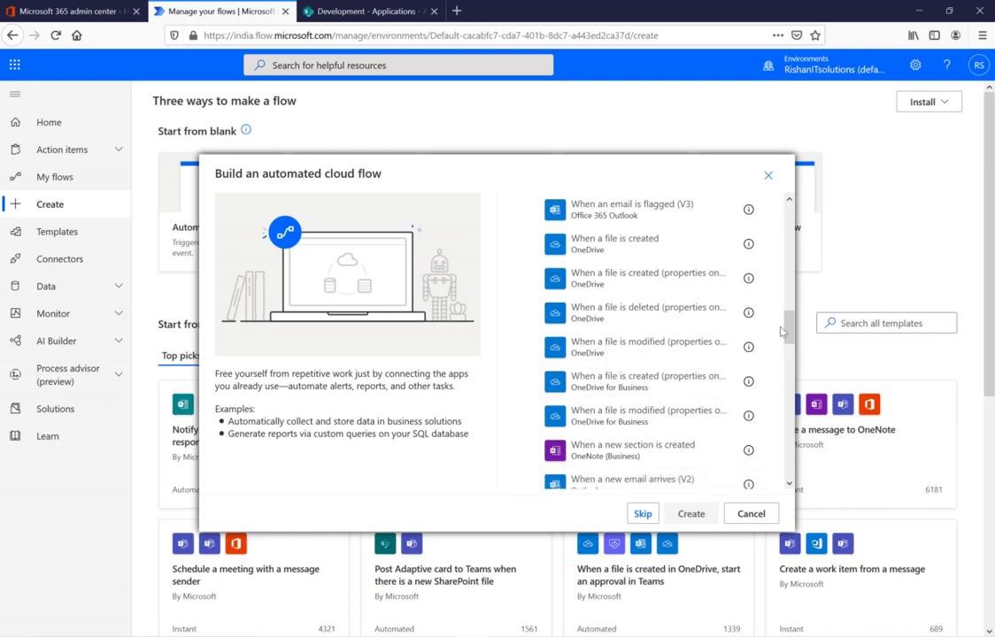
pyautogui.moveTo(784, 327); pyautogui.dragTo(798, 393)
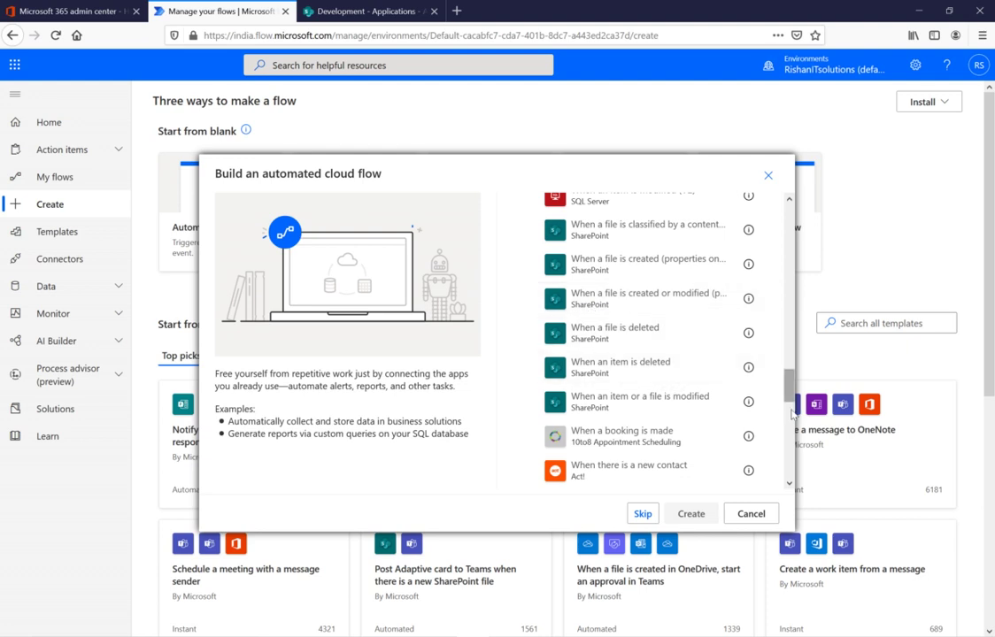
pyautogui.moveTo(791, 395); pyautogui.dragTo(780, 231)
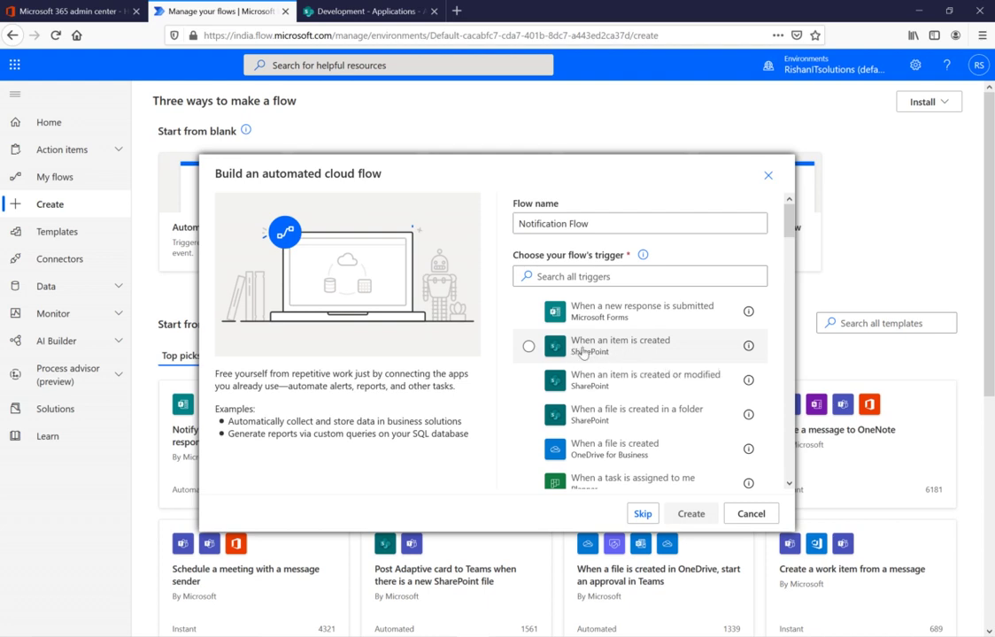
pyautogui.click(531, 349)
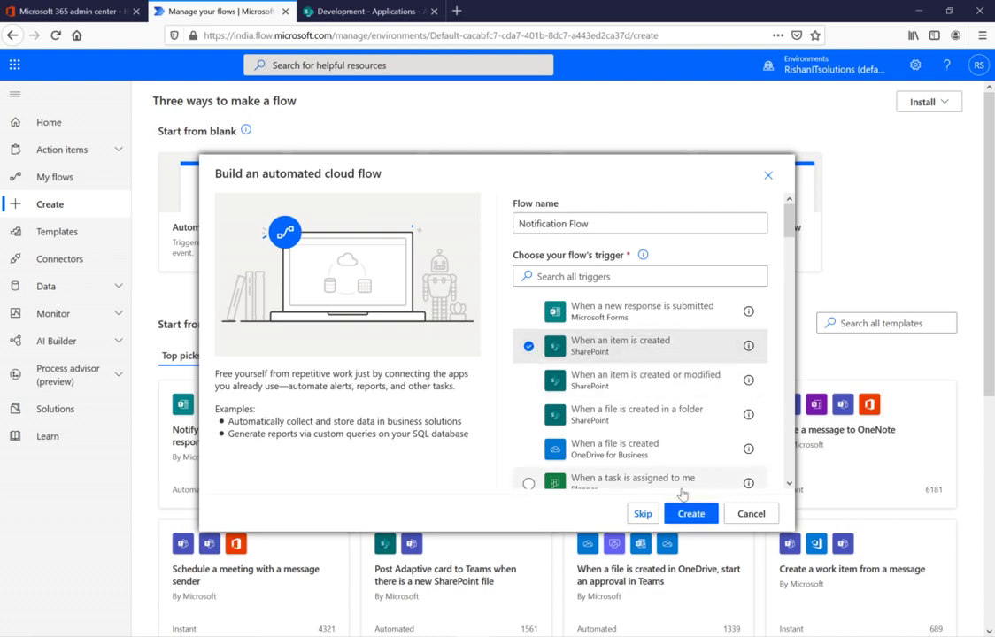
pyautogui.click(691, 516)
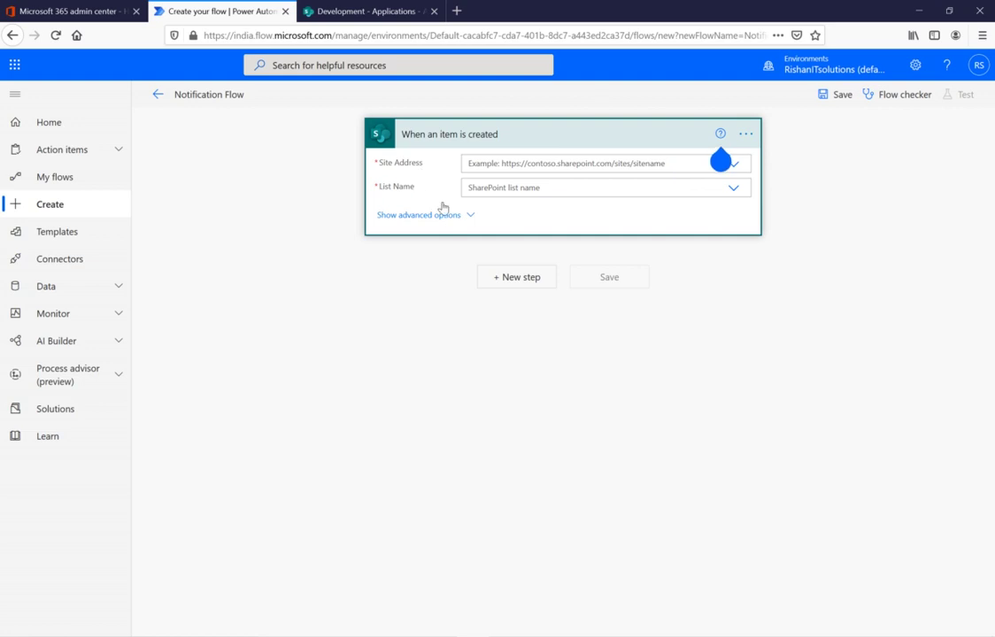
pyautogui.click(377, 14)
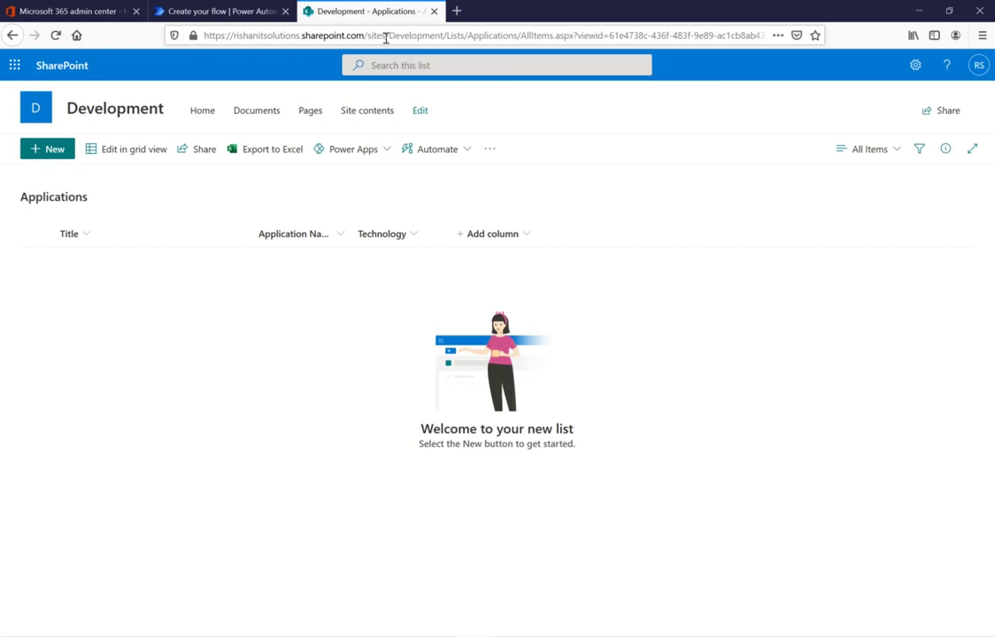
pyautogui.moveTo(444, 35); pyautogui.dragTo(190, 26)
pyautogui.hotkey('ctrl', 'c')
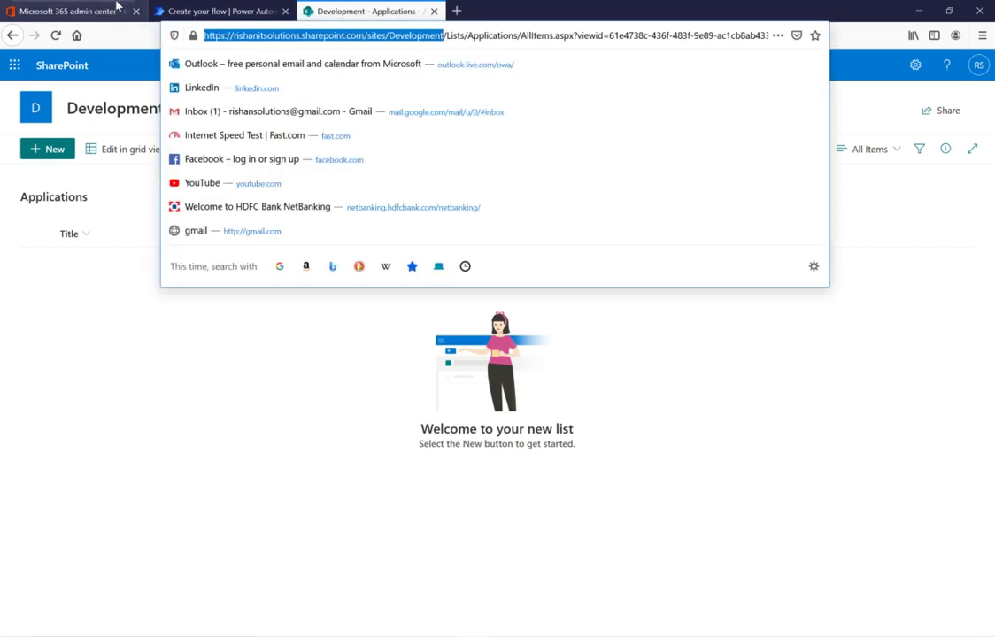
pyautogui.click(171, 13)
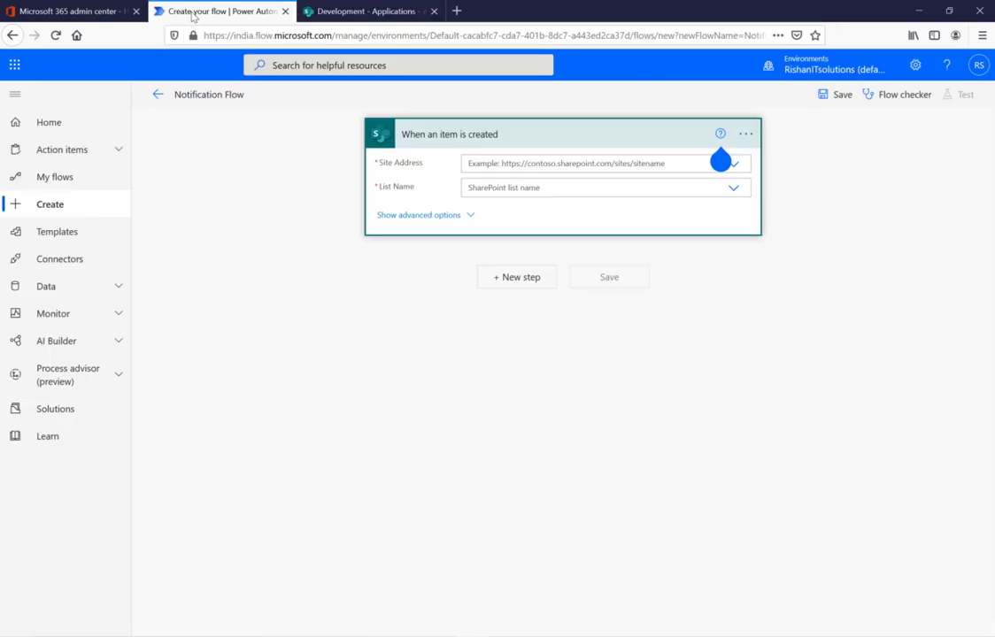
pyautogui.click(611, 169)
pyautogui.hotkey('ctrl', 'v')
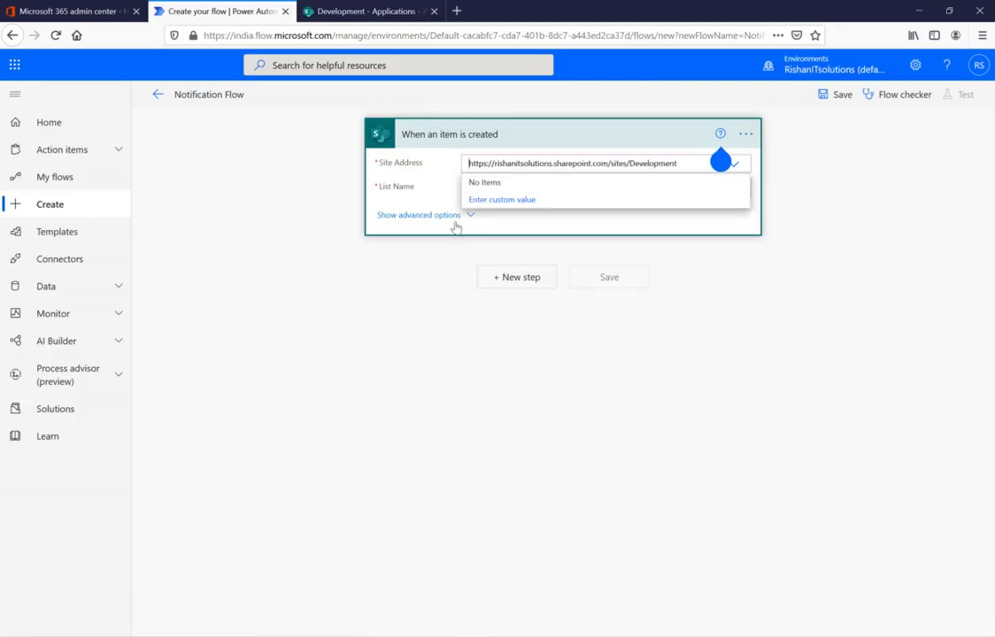
pyautogui.click(435, 189)
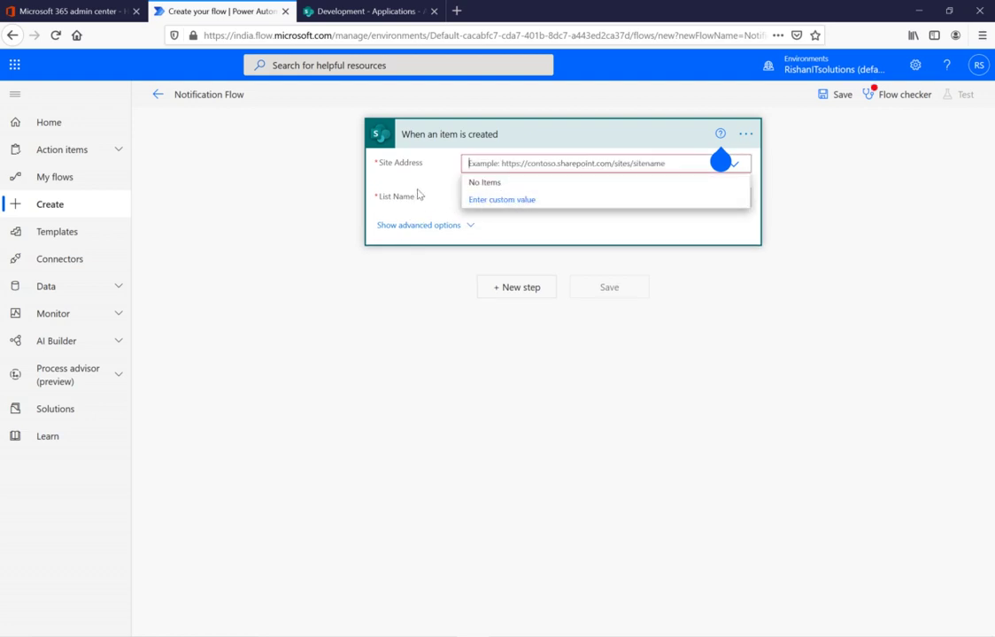
# Step: Check the trigger's List Name options and try again to fill the Site Address with the copied Development site URL
pyautogui.click(418, 195)
pyautogui.click(728, 205)
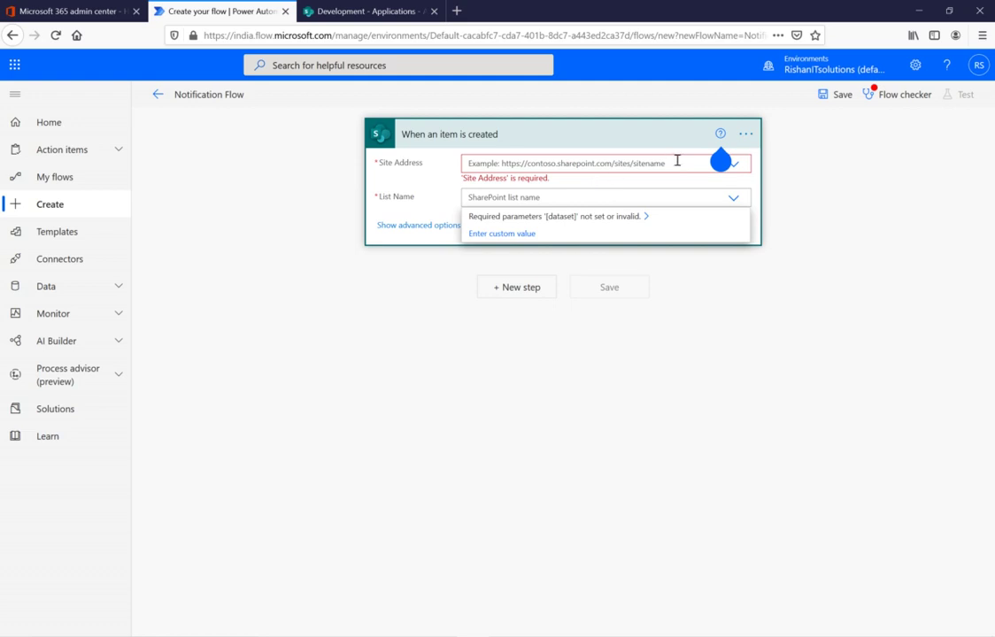
pyautogui.click(682, 164)
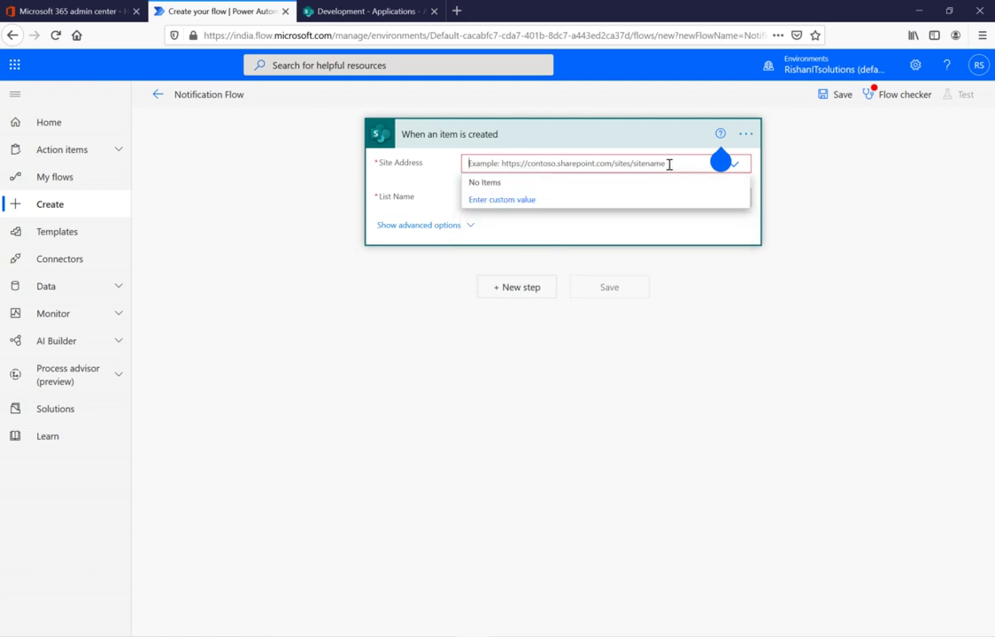
pyautogui.hotkey('ctrl', 'v')
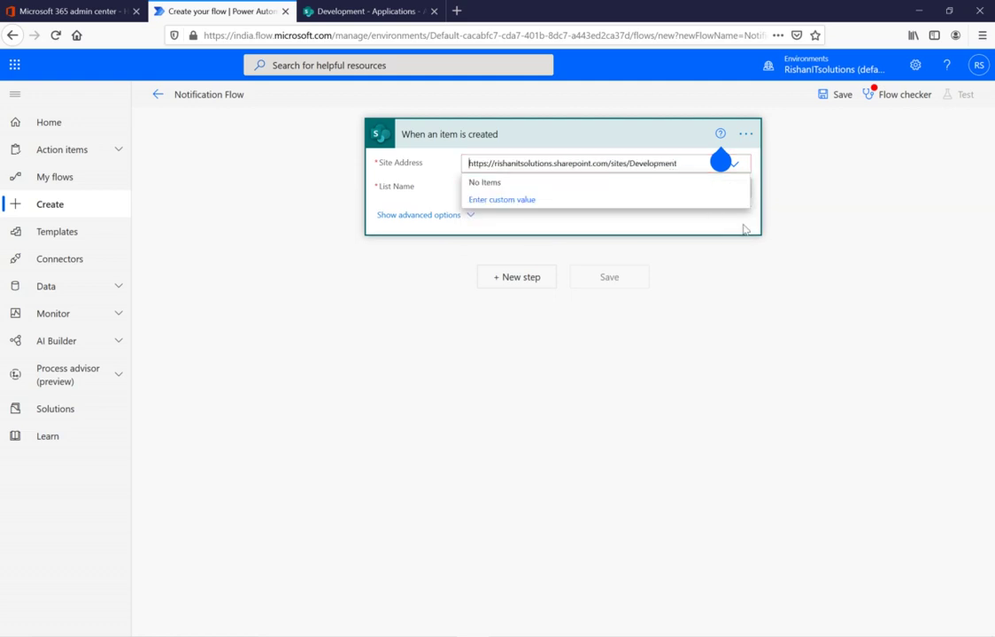
pyautogui.hotkey('ctrl', 'z')
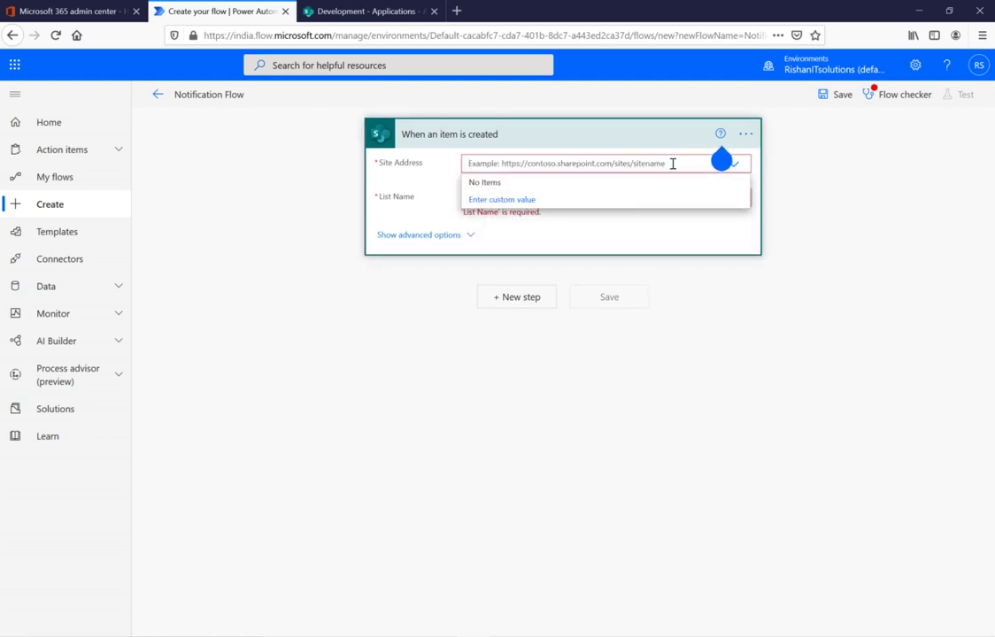
pyautogui.hotkey('ctrl', 'v')
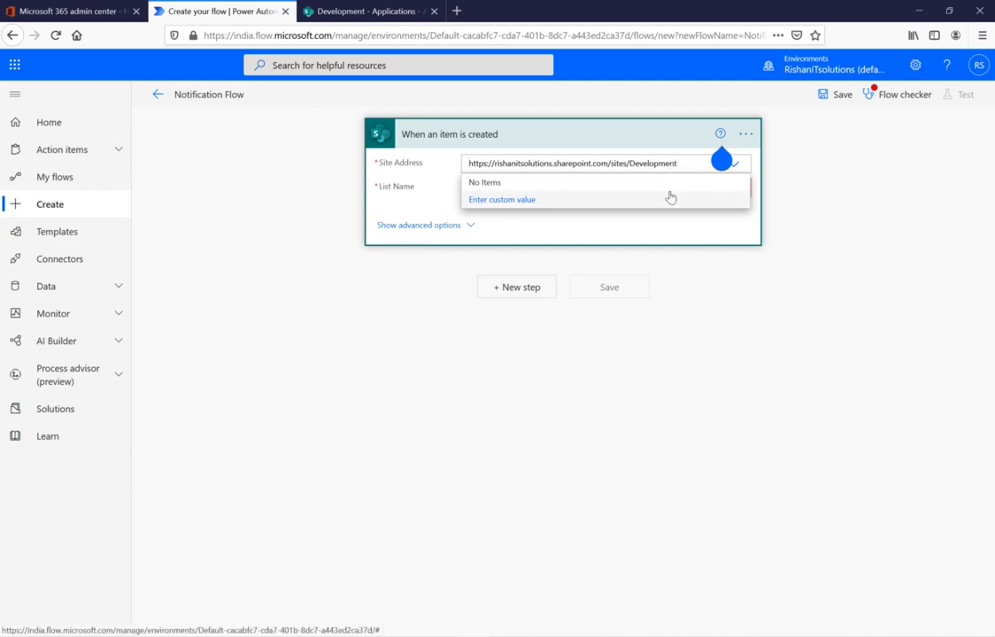
# Step: Dismiss the Help tip covering the trigger card and show the Site Address options
pyautogui.click(738, 164)
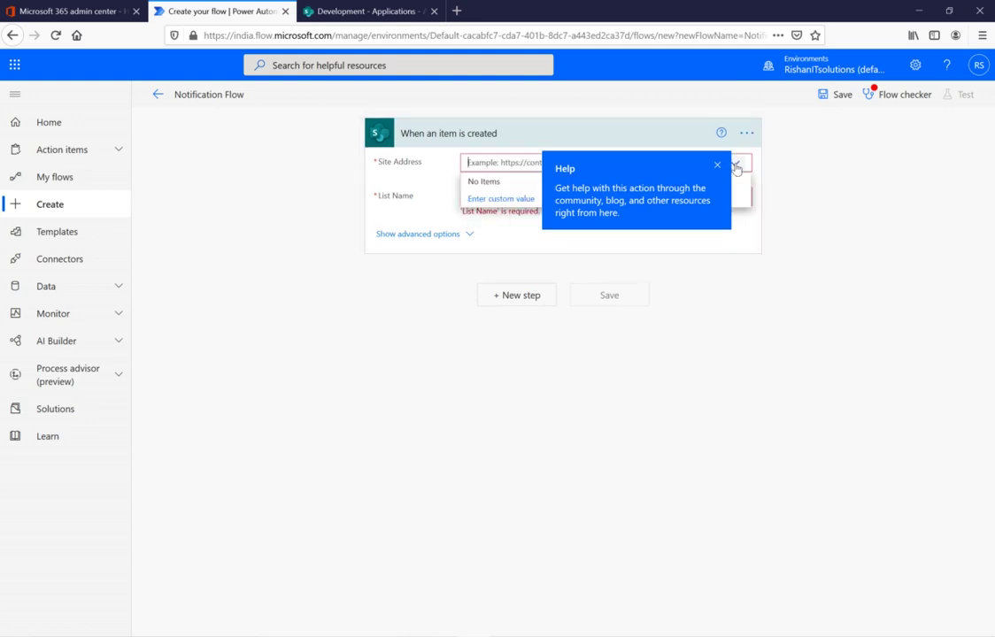
pyautogui.click(737, 165)
pyautogui.click(718, 164)
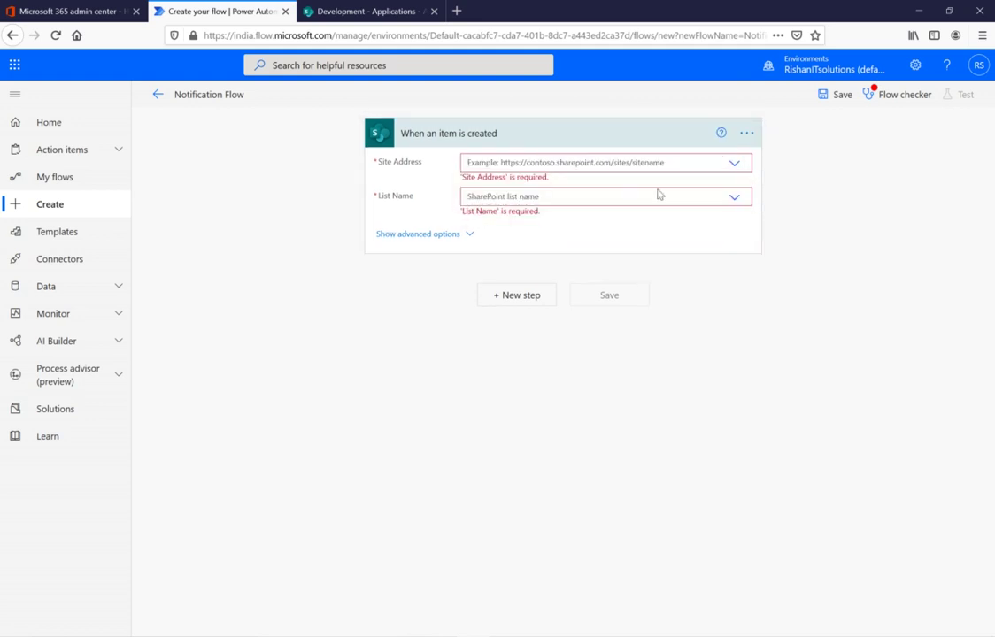
pyautogui.click(734, 164)
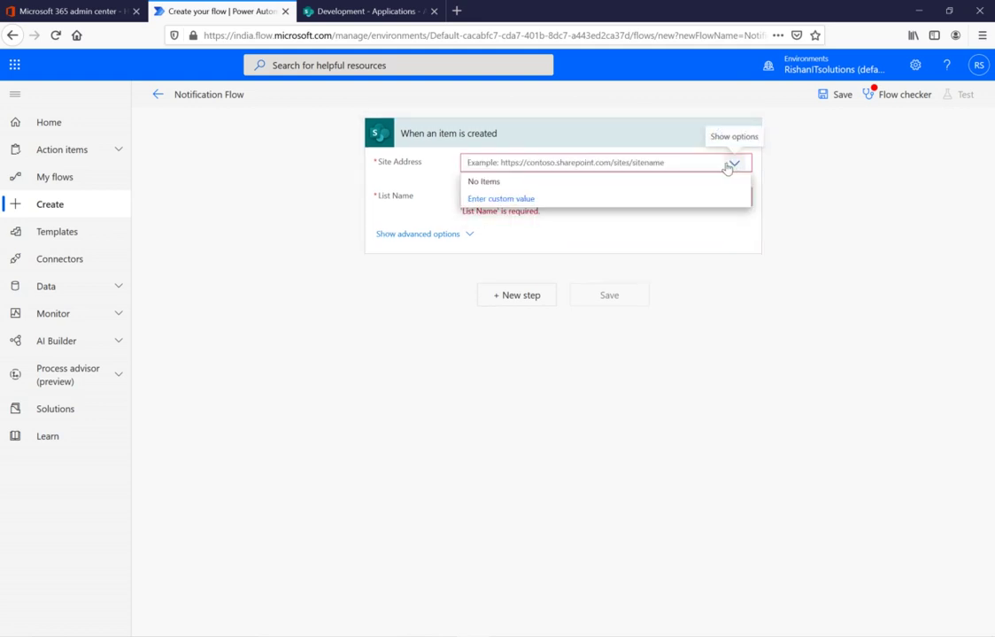
pyautogui.click(552, 164)
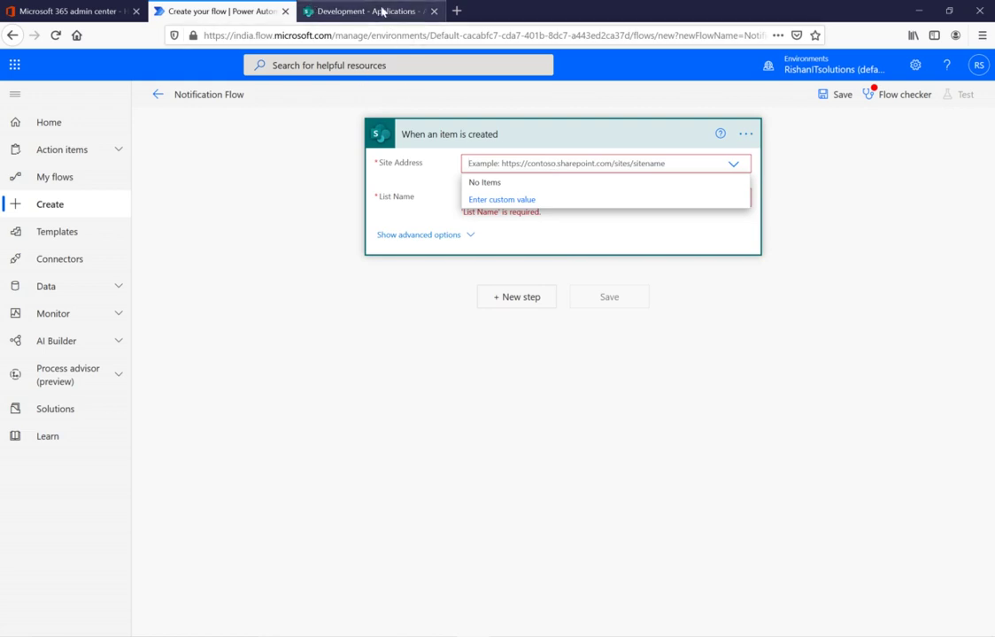
pyautogui.click(338, 10)
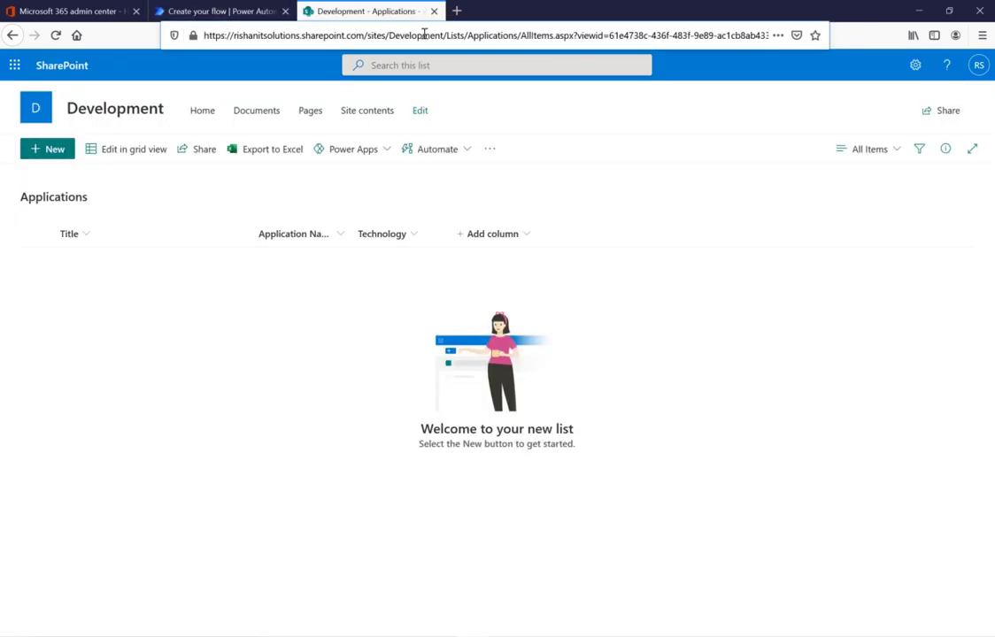
pyautogui.moveTo(445, 33); pyautogui.dragTo(188, 33)
pyautogui.hotkey('ctrl', 'c')
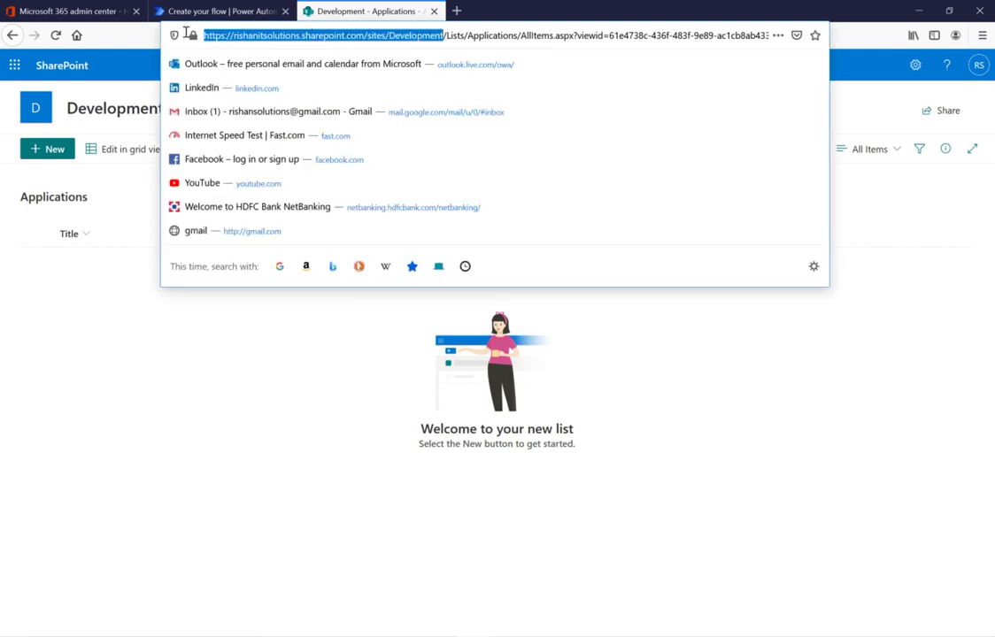
pyautogui.click(198, 9)
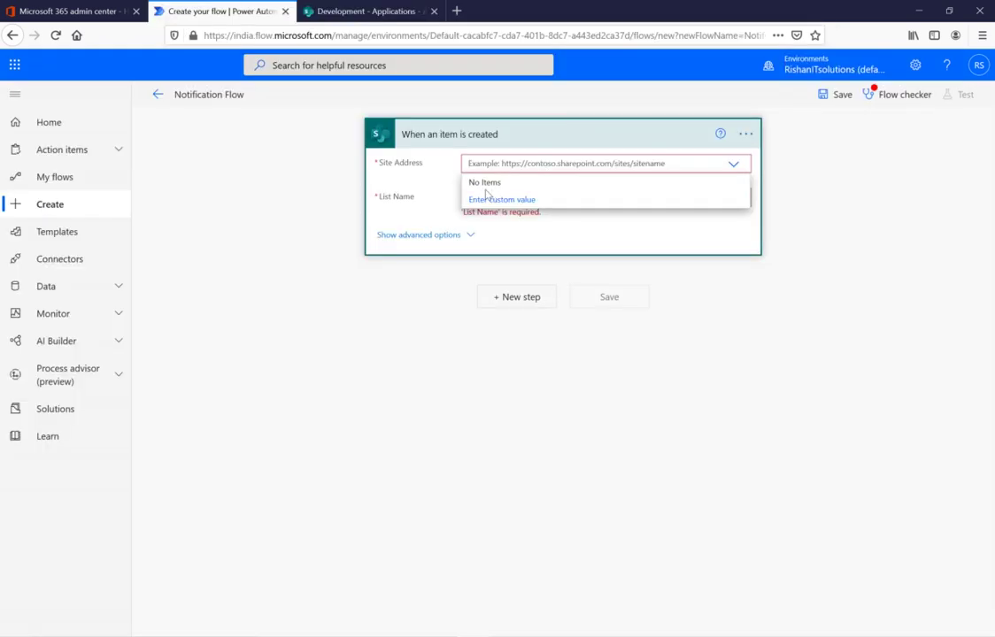
# Step: Enter the copied Development site URL as a custom Site Address for the trigger and choose Applications as its List Name
pyautogui.hotkey('ctrl', 'v')
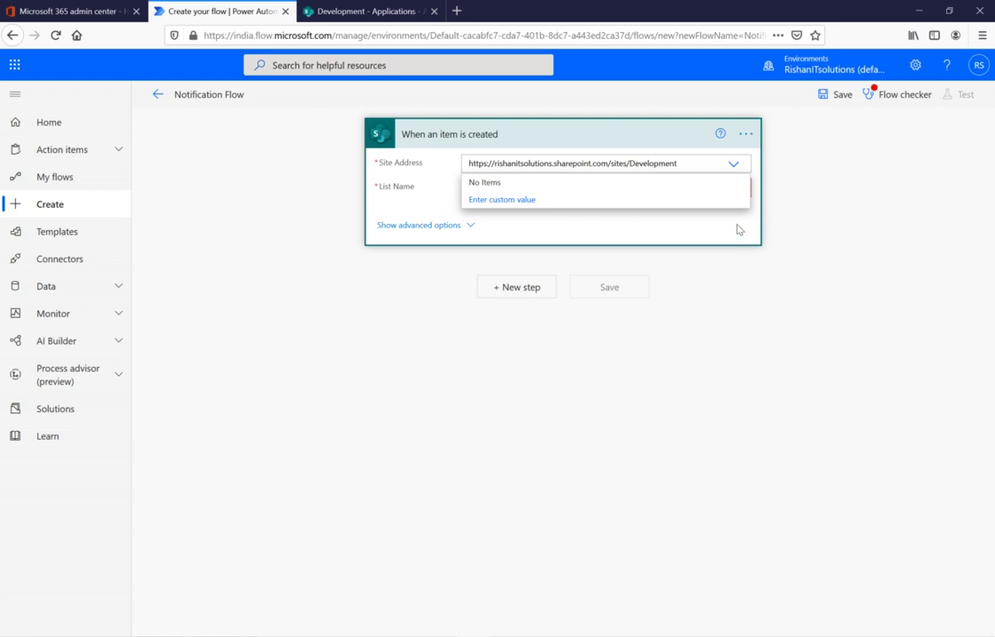
pyautogui.hotkey('ctrl', 'z')
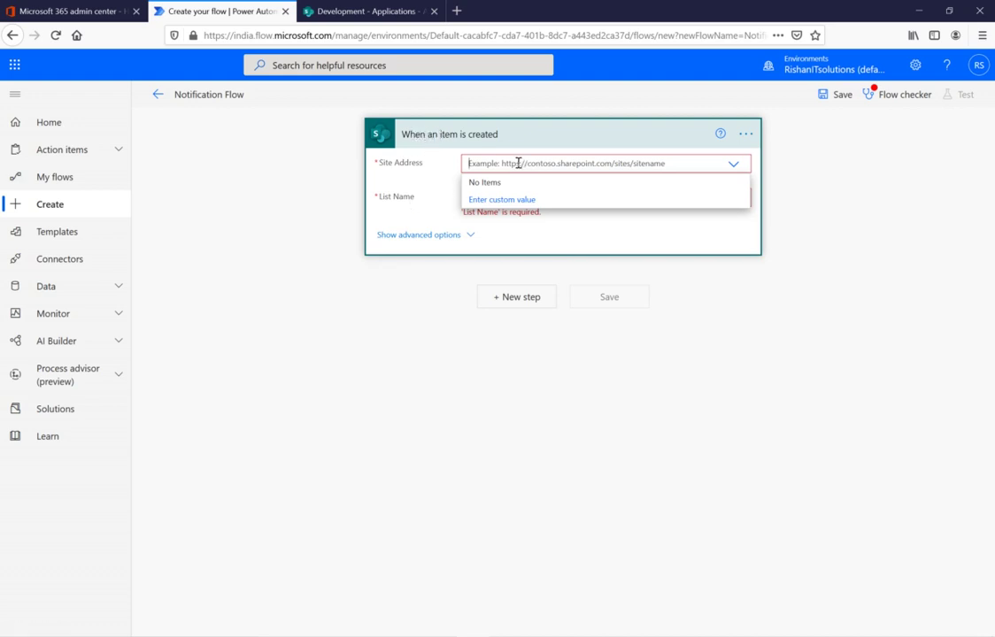
pyautogui.click(733, 167)
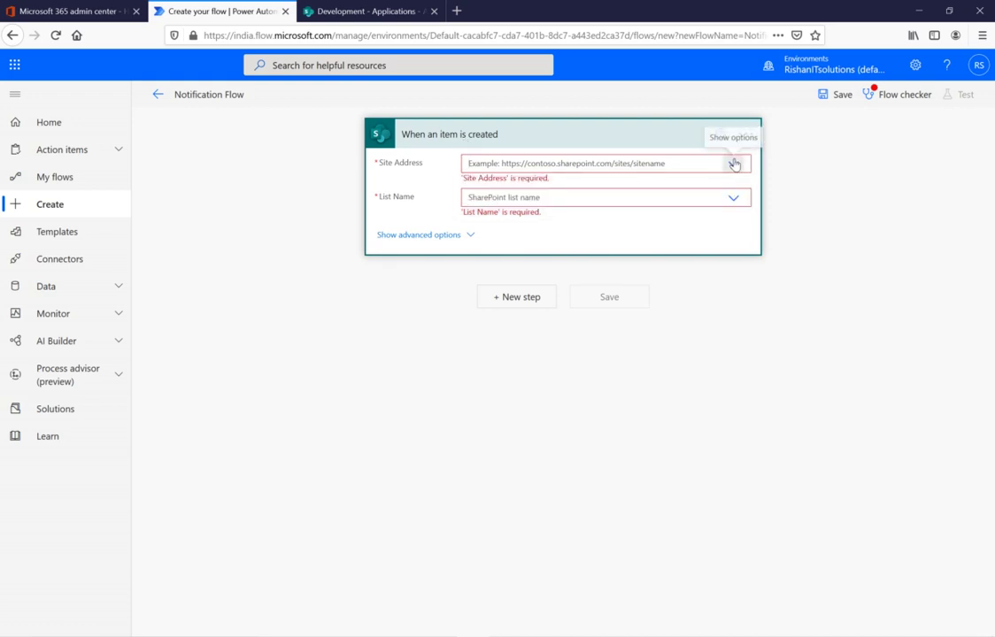
pyautogui.click(536, 200)
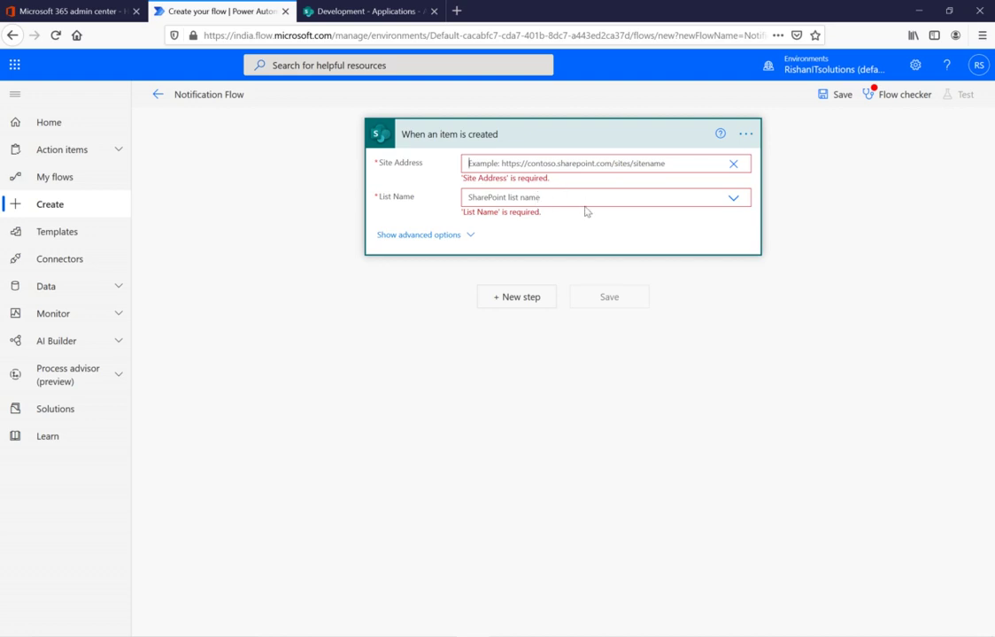
pyautogui.hotkey('ctrl', 'v')
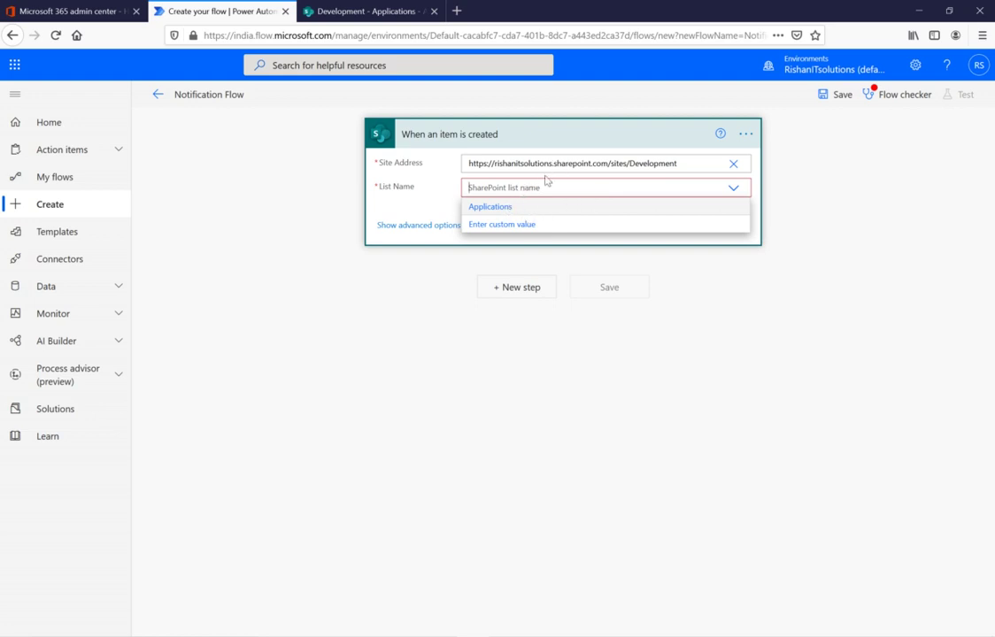
pyautogui.click(490, 208)
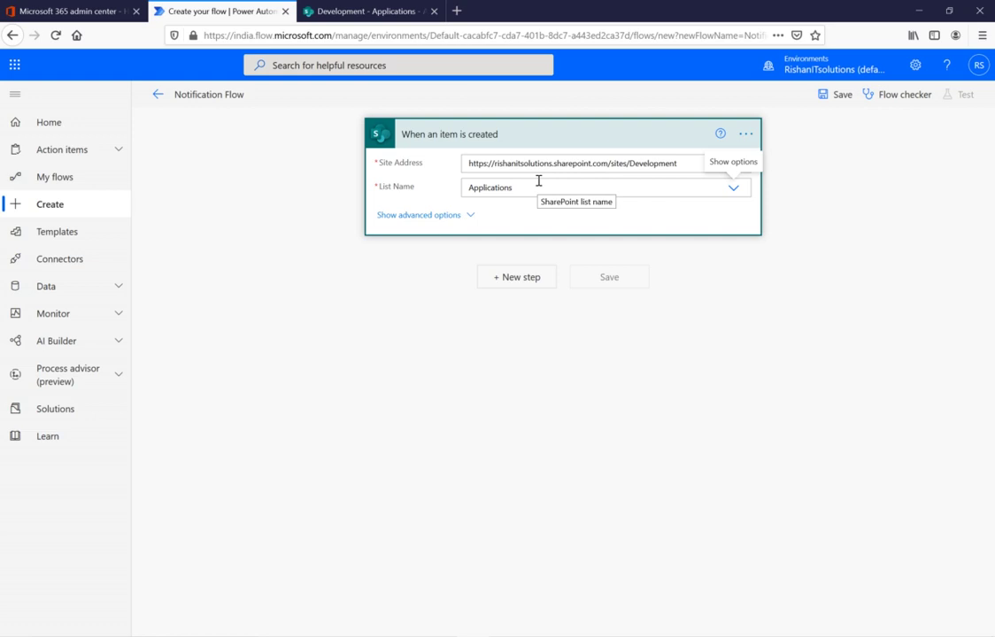
# Step: Add Office 365 Outlook's "Send an email (V2)" action after the trigger
pyautogui.click(517, 280)
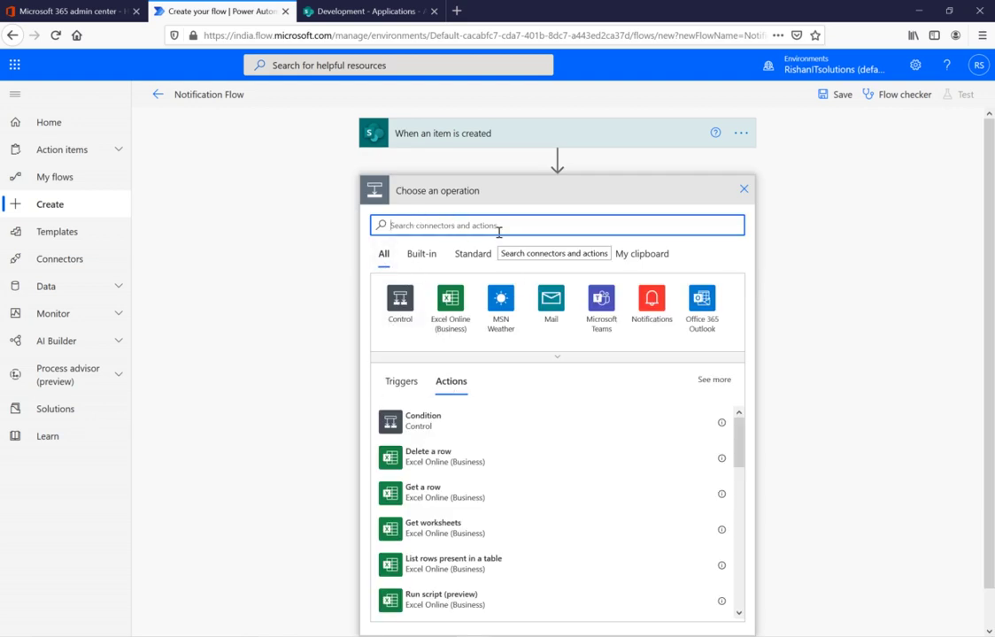
pyautogui.write('send')
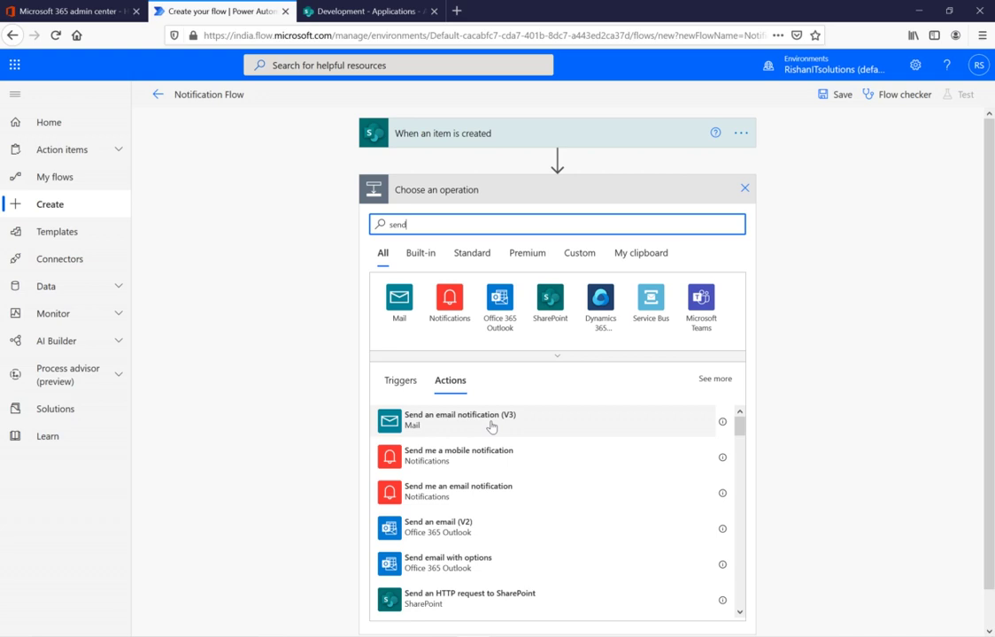
pyautogui.click(465, 534)
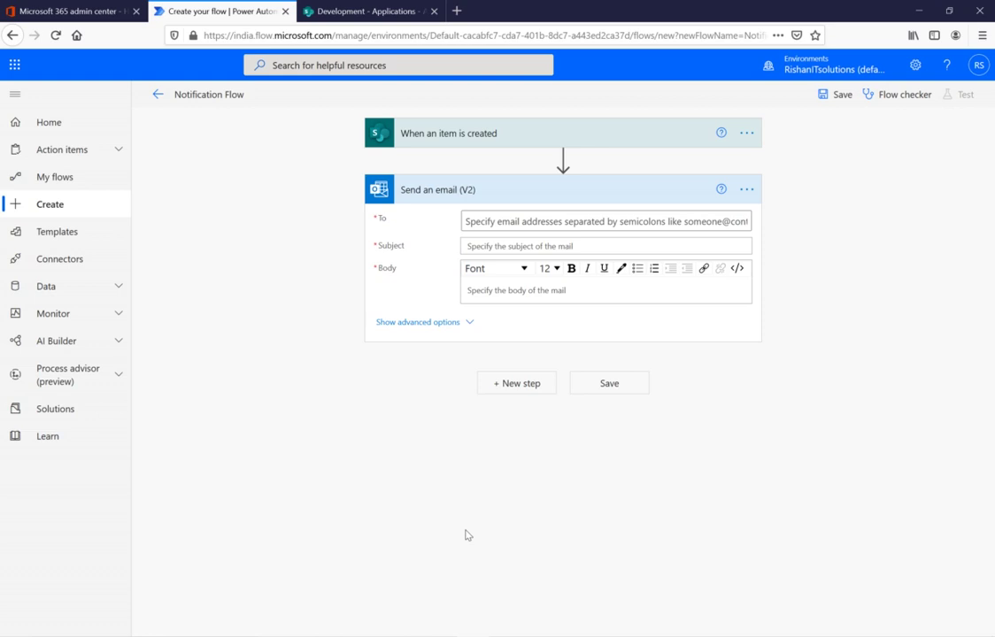
# Step: Address the email to the dynamic value Created By Email and set its subject to "Notification email from Application List"
pyautogui.click(485, 221)
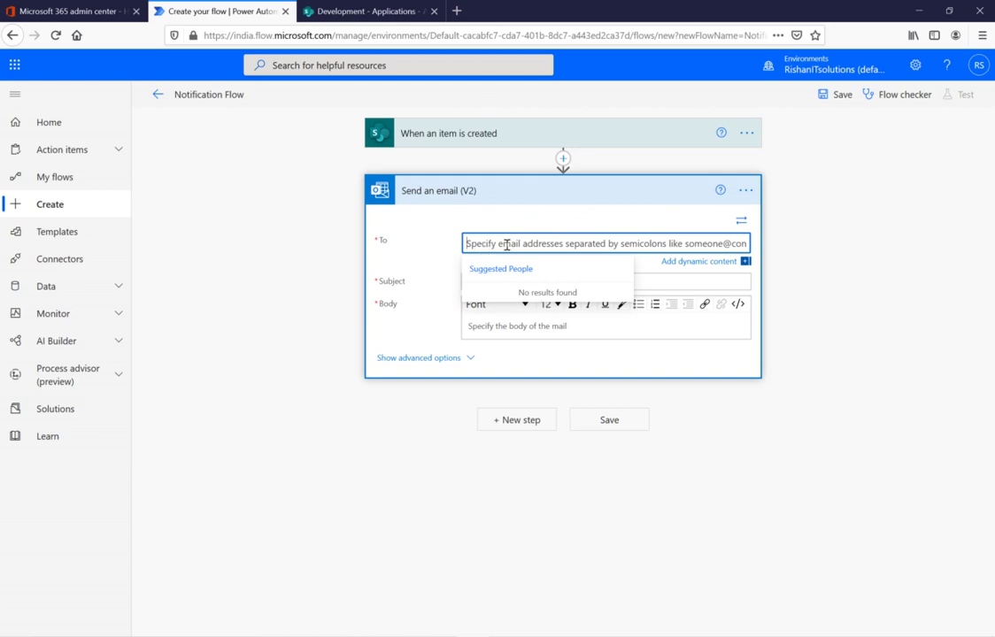
pyautogui.click(717, 260)
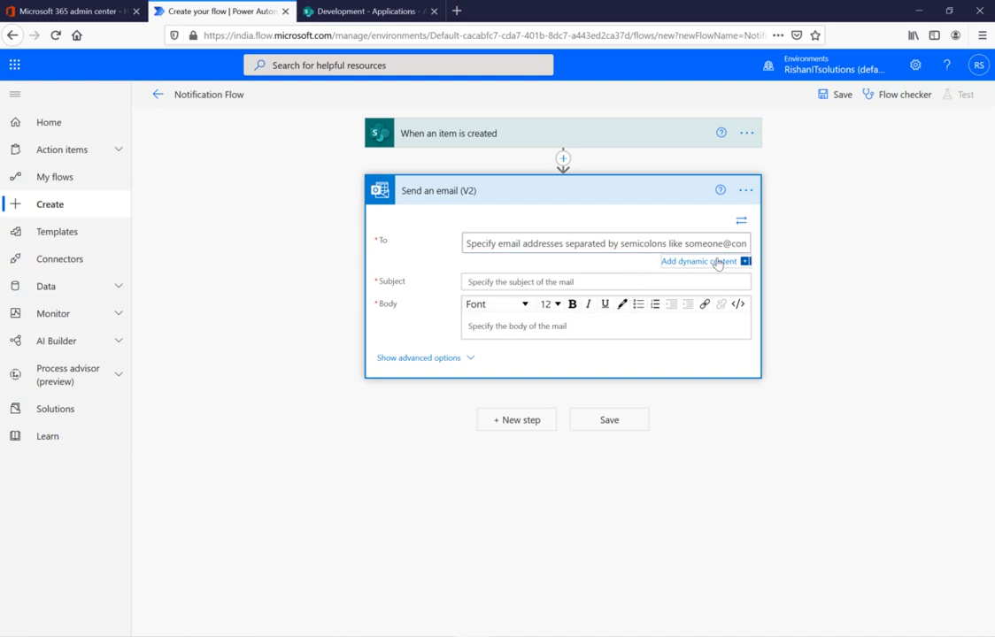
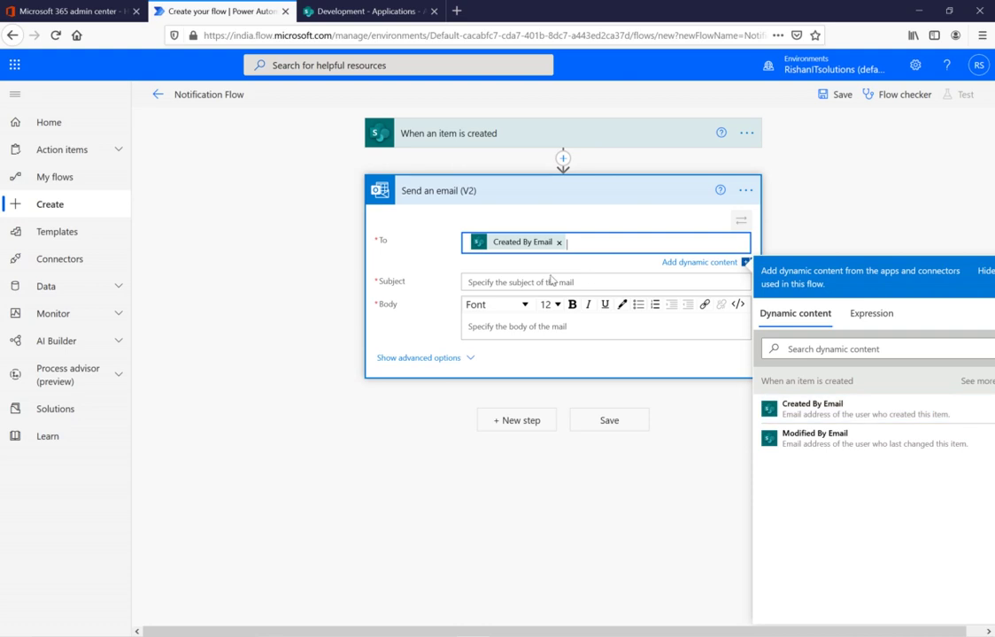
pyautogui.click(551, 283)
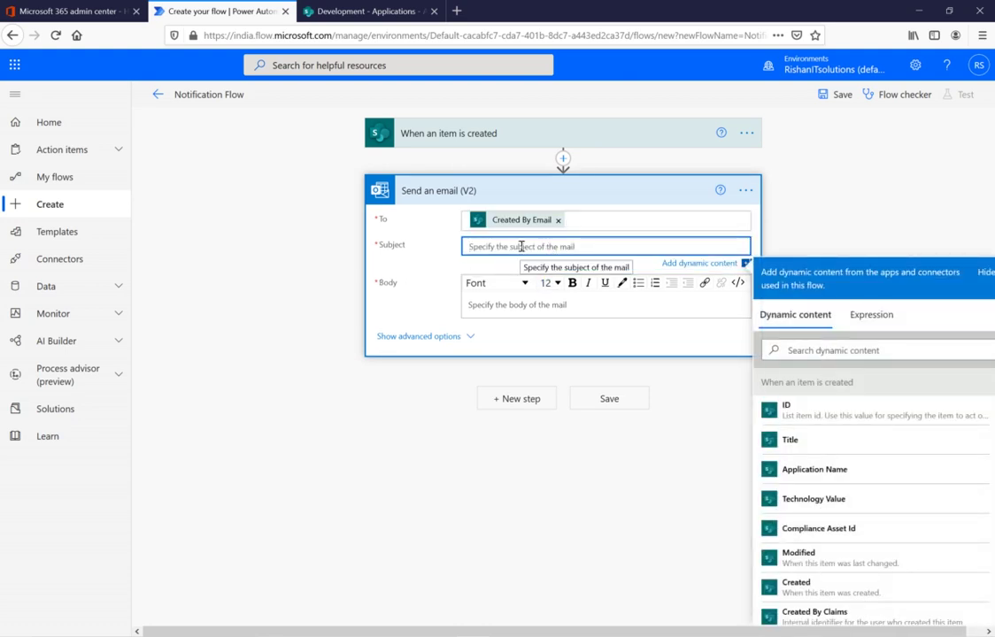
pyautogui.write('Notification email')
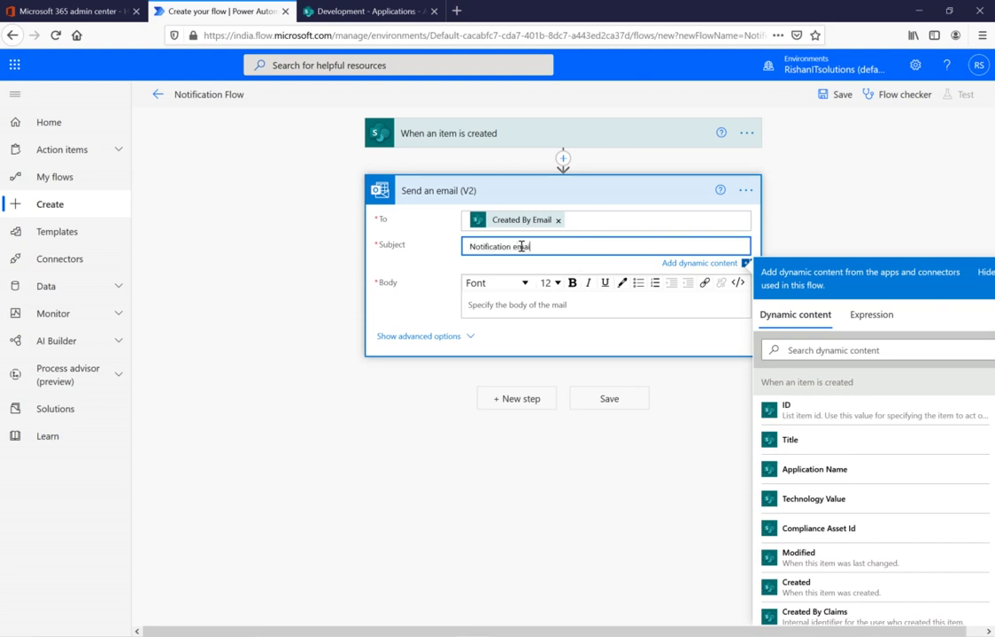
pyautogui.write(' from Application List')
# Step: Begin the email body with the greeting "Hi" followed by the dynamic value Created By DisplayName and a comma
pyautogui.click(528, 303)
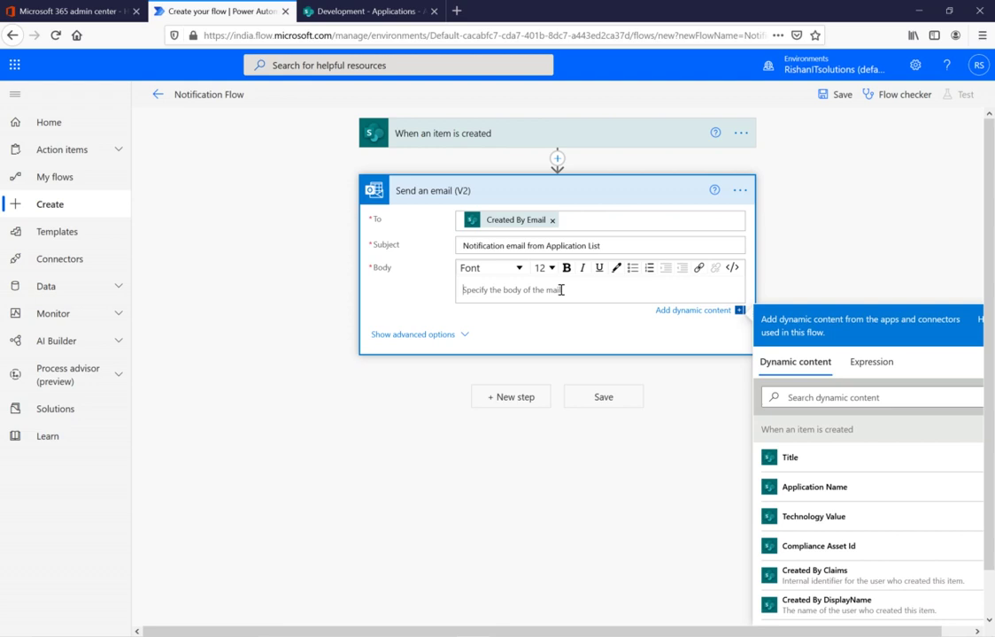
pyautogui.write('H')
pyautogui.click(813, 400)
pyautogui.write('Created')
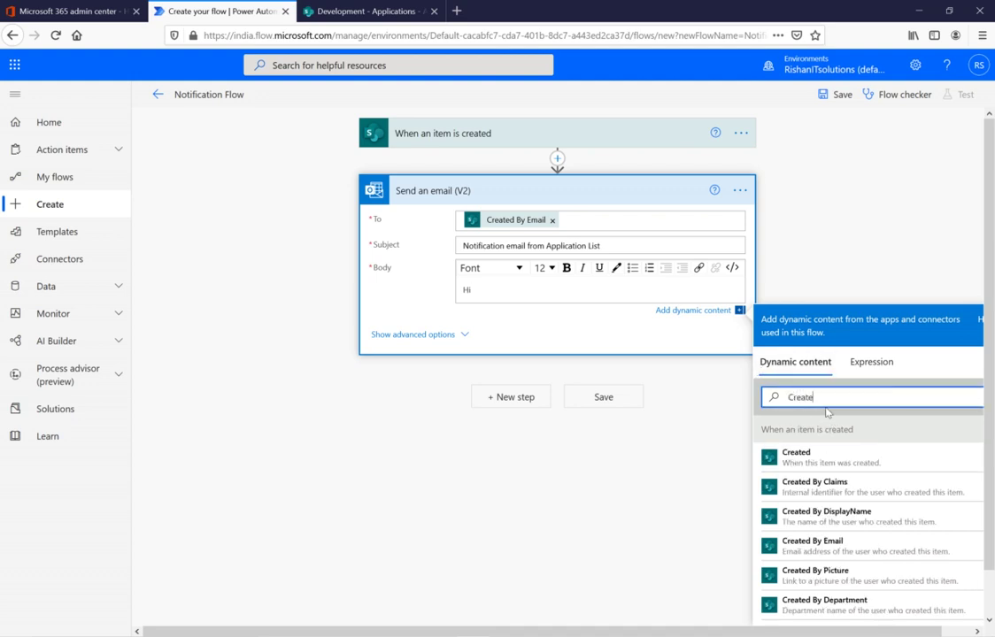
pyautogui.click(834, 520)
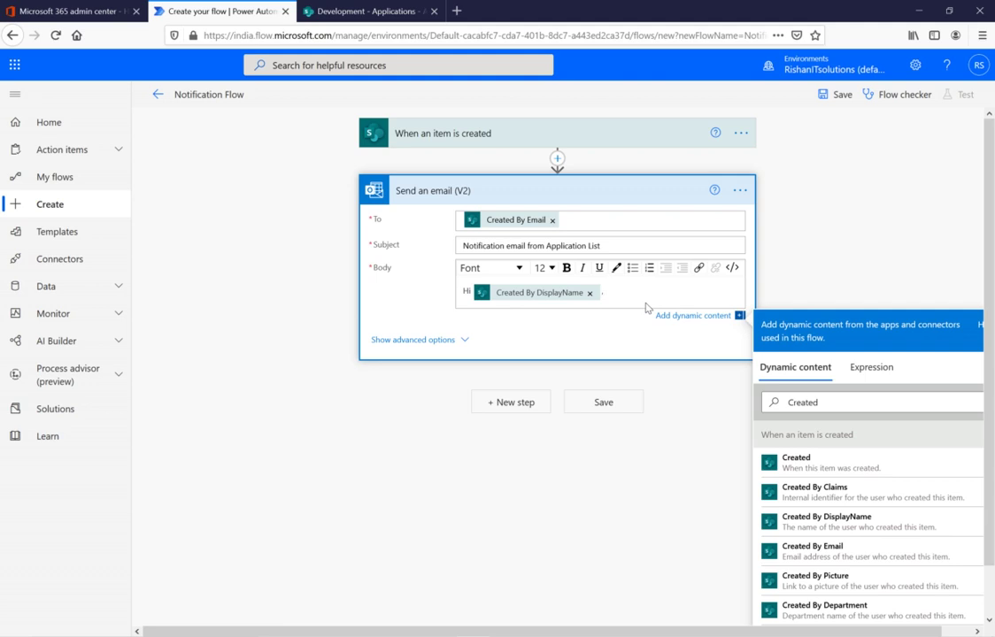
# Step: Add the body line "New Item is added in the Application List, Please find below details" below the greeting
pyautogui.press('Return')
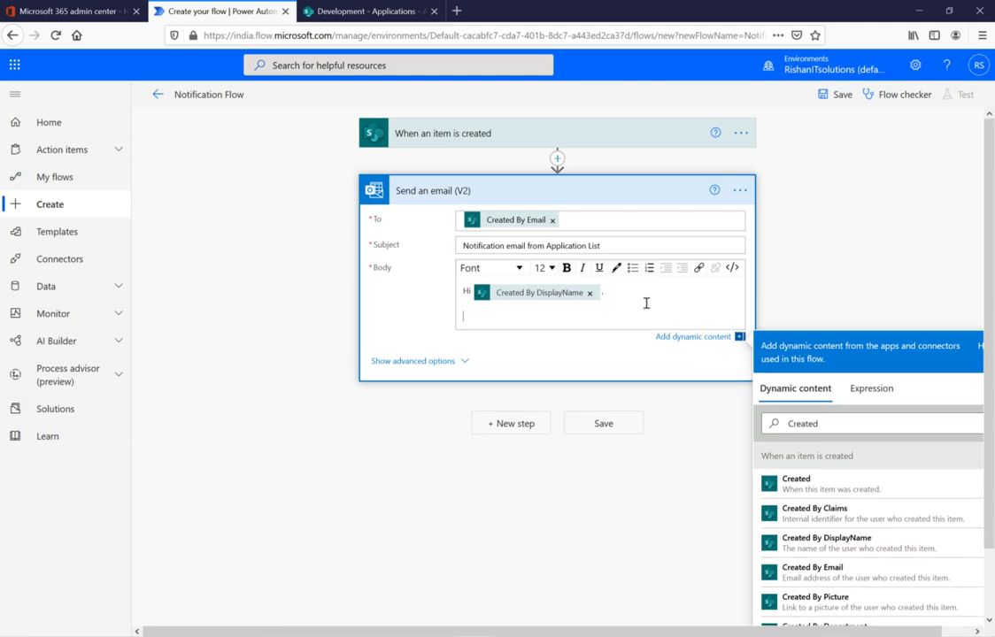
pyautogui.write('New Item is added in the Appli')
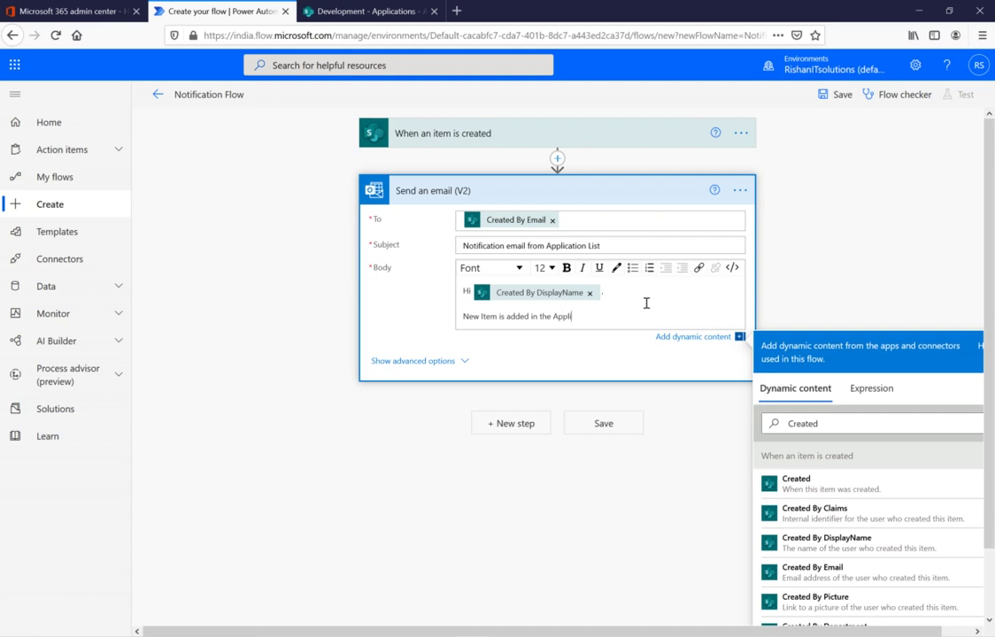
pyautogui.write('cation List, Please find below details')
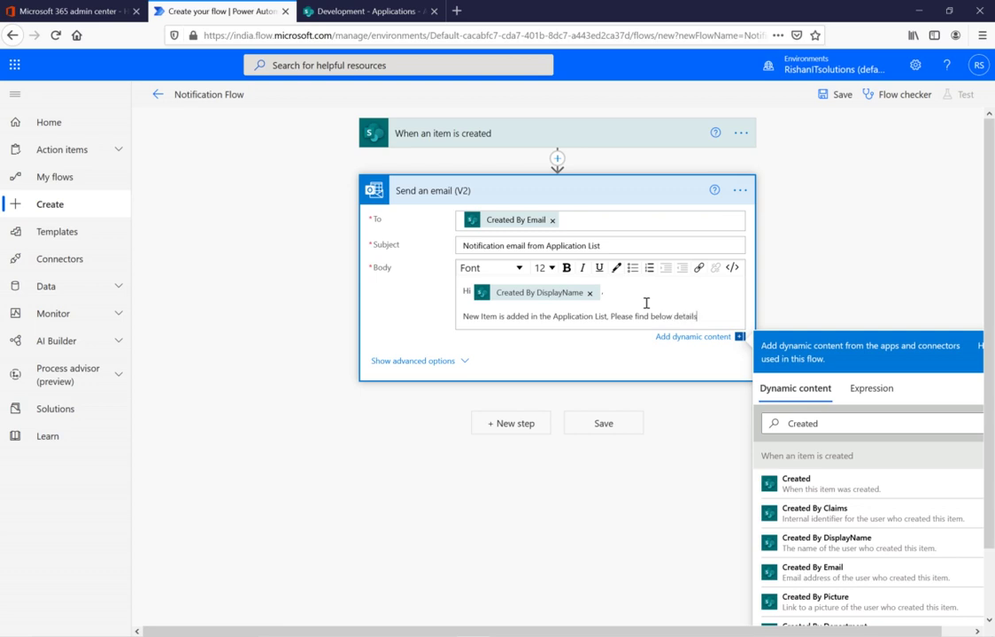
# Step: Add an "Application Name:" line to the email body with the dynamic value Application Name
pyautogui.press('Return')
pyautogui.press('Return')
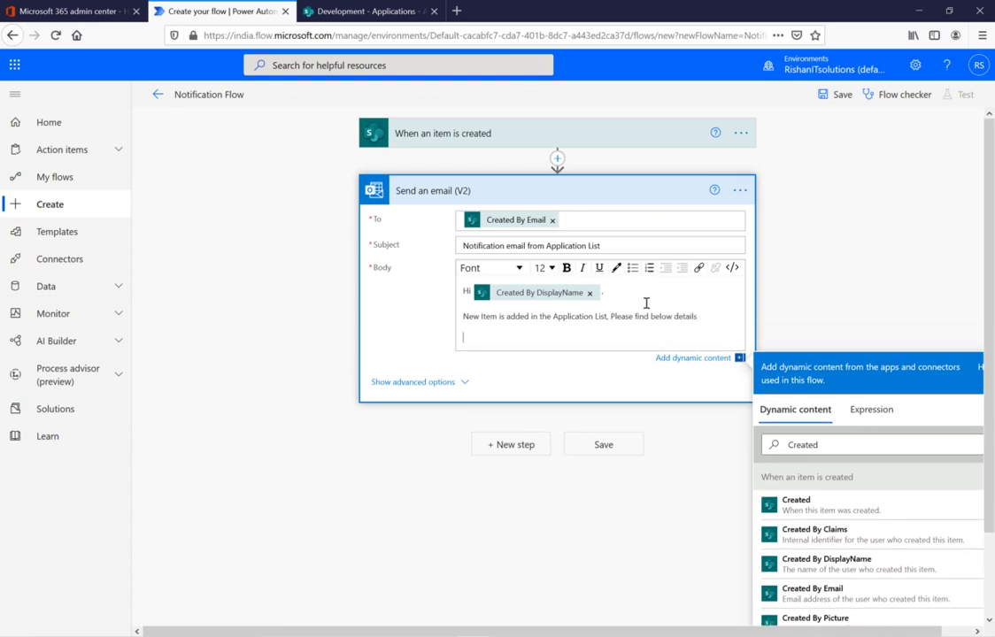
pyautogui.write('Application Name')
pyautogui.click(813, 445)
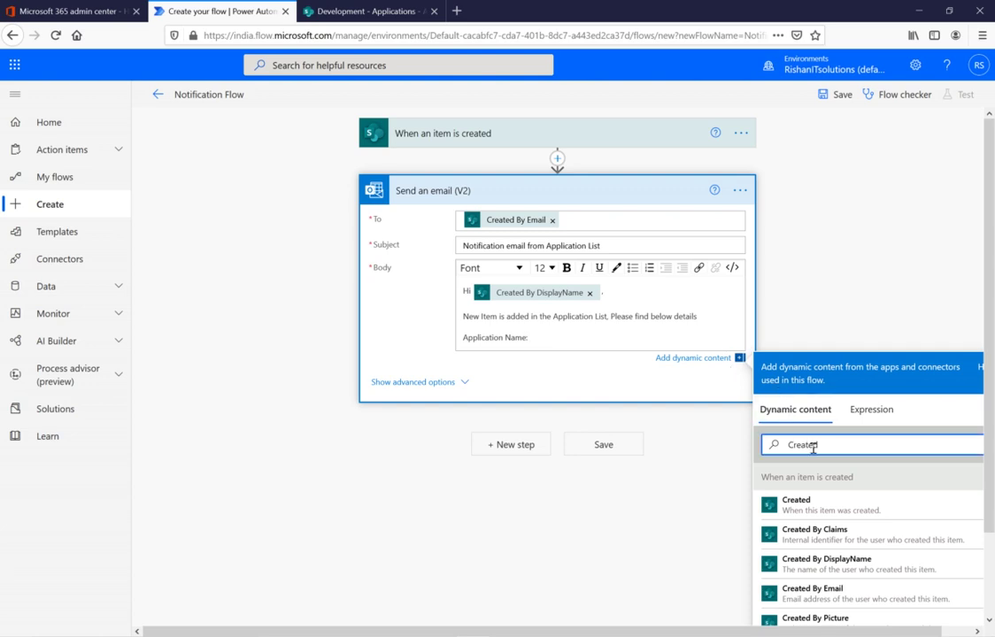
pyautogui.press('BackSpace')
pyautogui.press('BackSpace')
pyautogui.press('BackSpace')
pyautogui.press('BackSpace')
pyautogui.press('BackSpace')
pyautogui.write('Appli')
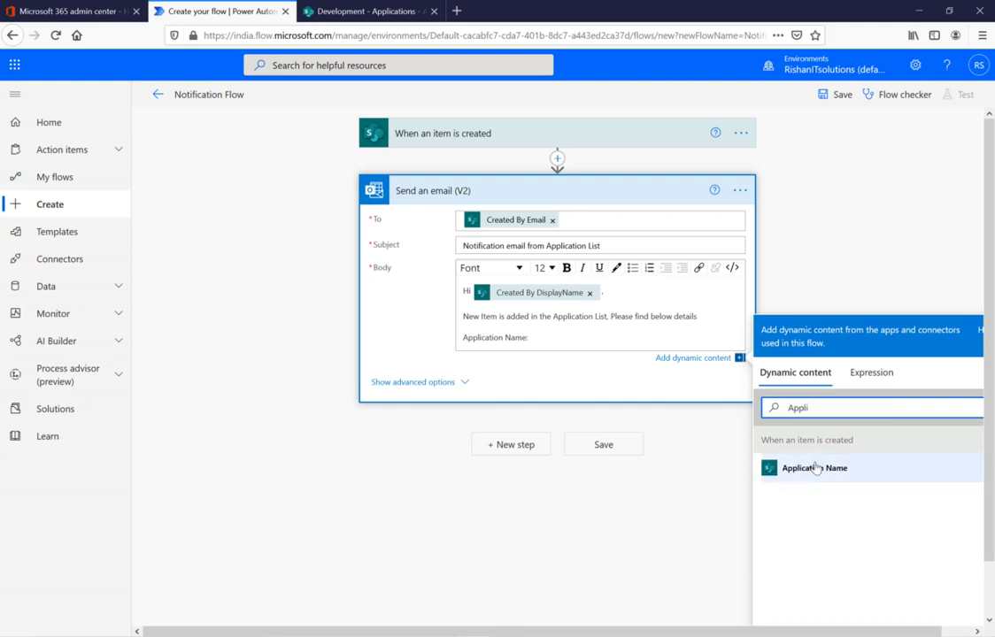
pyautogui.click(814, 468)
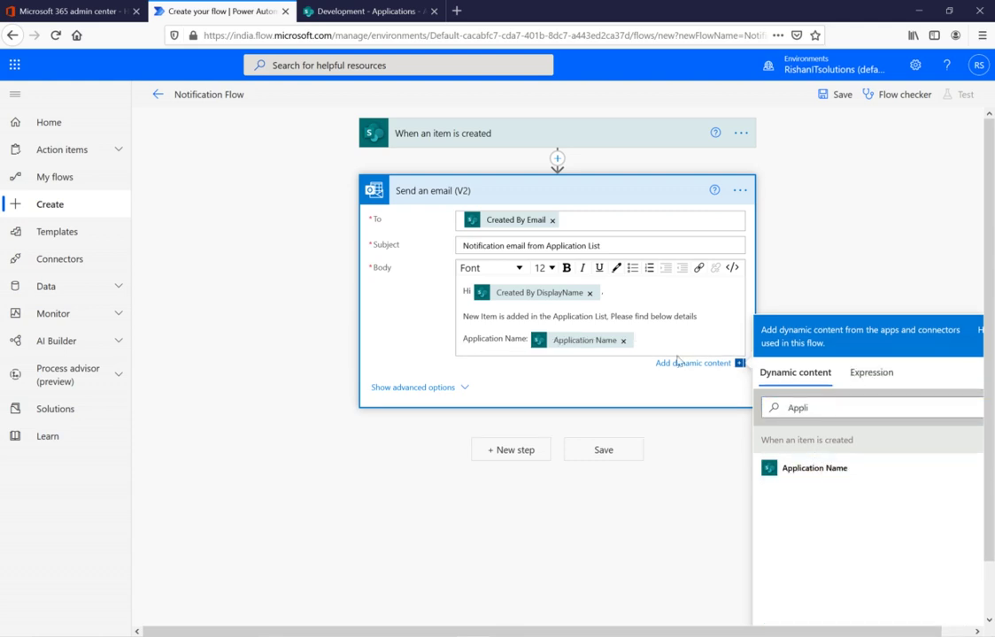
# Step: End the Application Name line with a comma and add a "Technology :" line with the dynamic value Technology Value
pyautogui.press('Return')
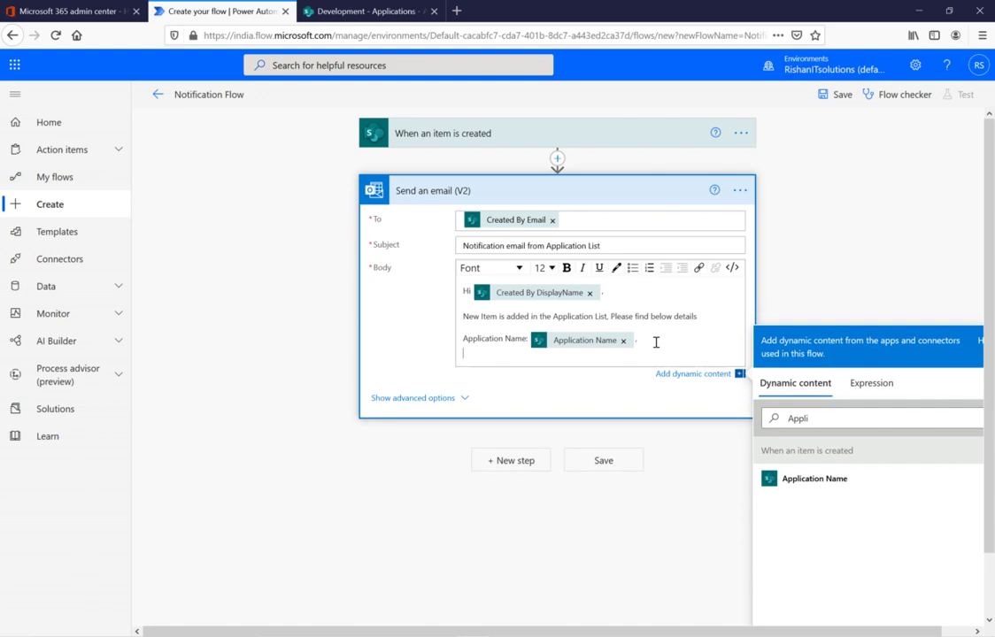
pyautogui.write('Technology')
pyautogui.click(835, 419)
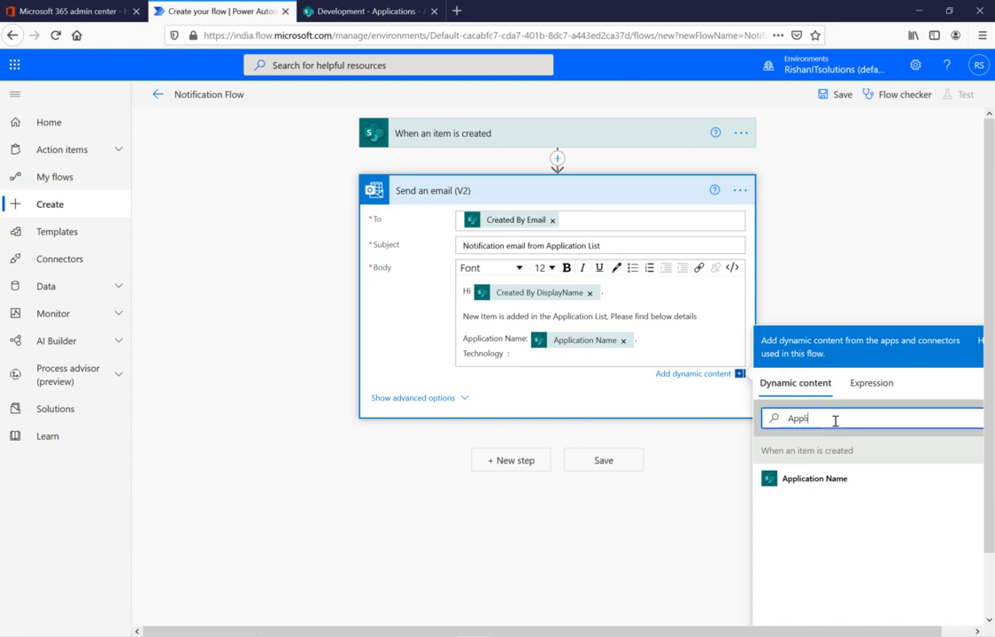
pyautogui.press('BackSpace')
pyautogui.press('BackSpace')
pyautogui.press('BackSpace')
pyautogui.press('BackSpace')
pyautogui.press('BackSpace')
pyautogui.write('Tech')
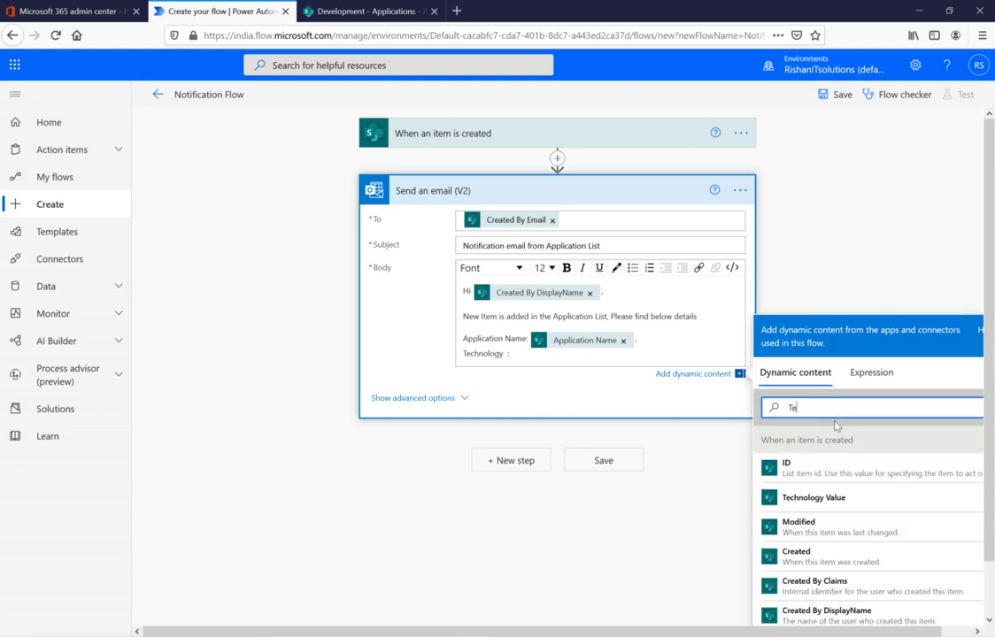
pyautogui.click(826, 477)
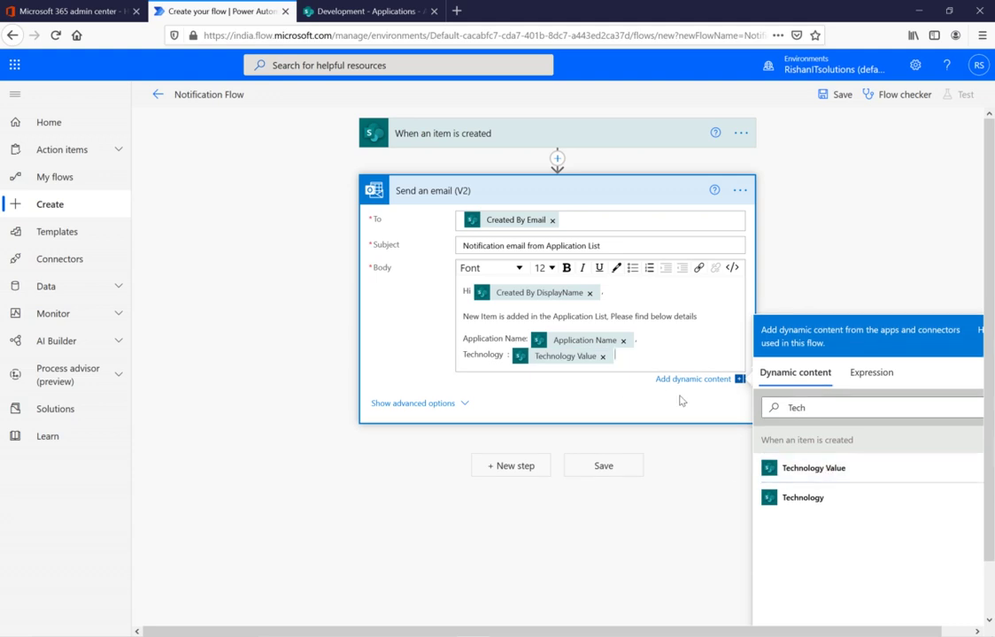
# Step: Close the email body with the signature lines "Thanks" and "Office 365 admi Team", and dismiss the dynamic content list
pyautogui.press('Return')
pyautogui.press('Return')
pyautogui.write('Thanks')
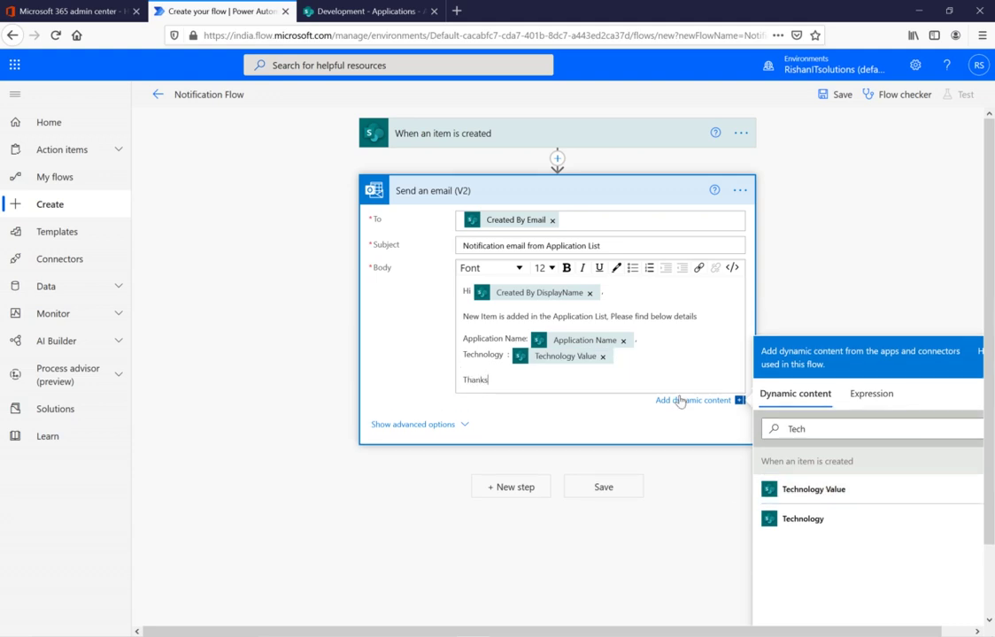
pyautogui.press('Return')
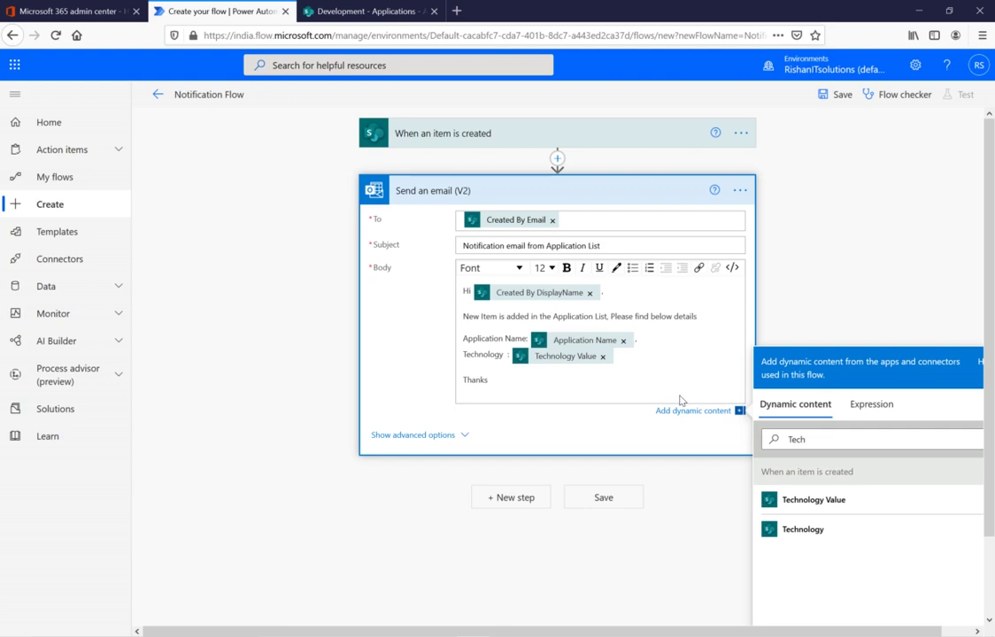
pyautogui.write('Office 365 admi Team')
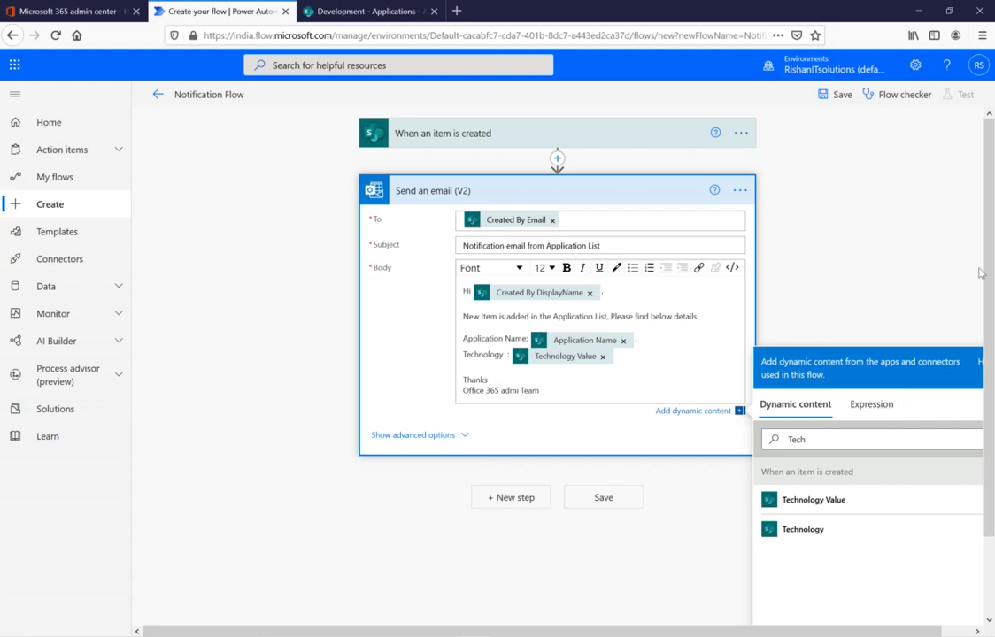
pyautogui.click(989, 383)
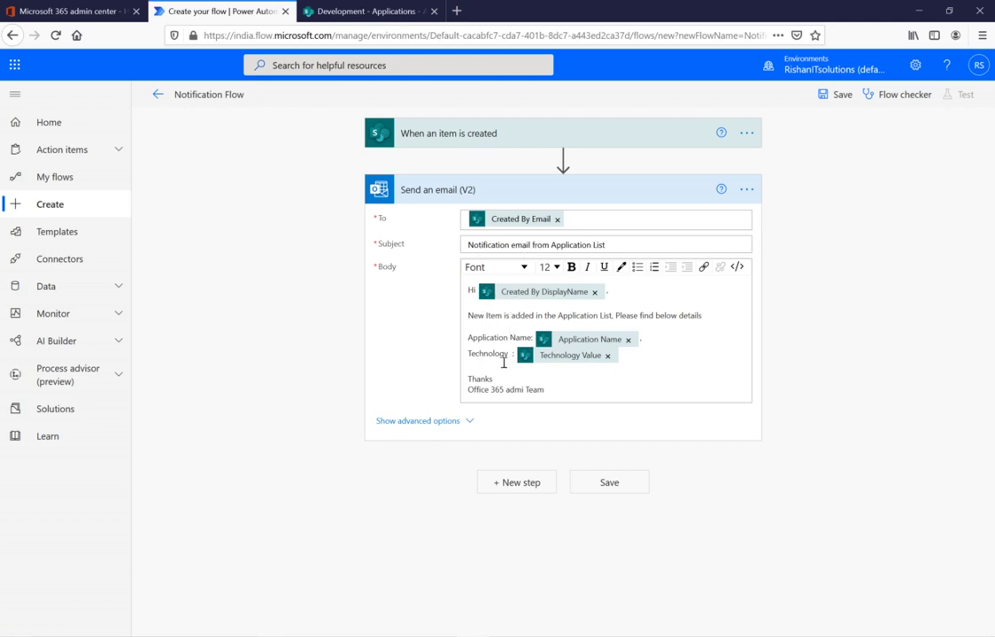
# Step: Save the Notification Flow and start a manual test of it
pyautogui.click(611, 485)
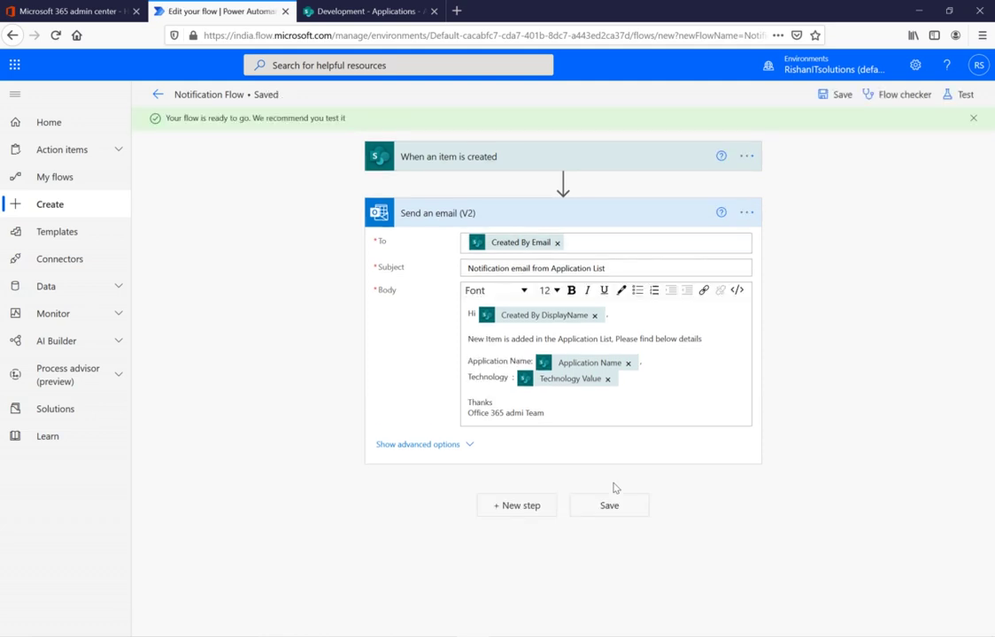
pyautogui.click(967, 94)
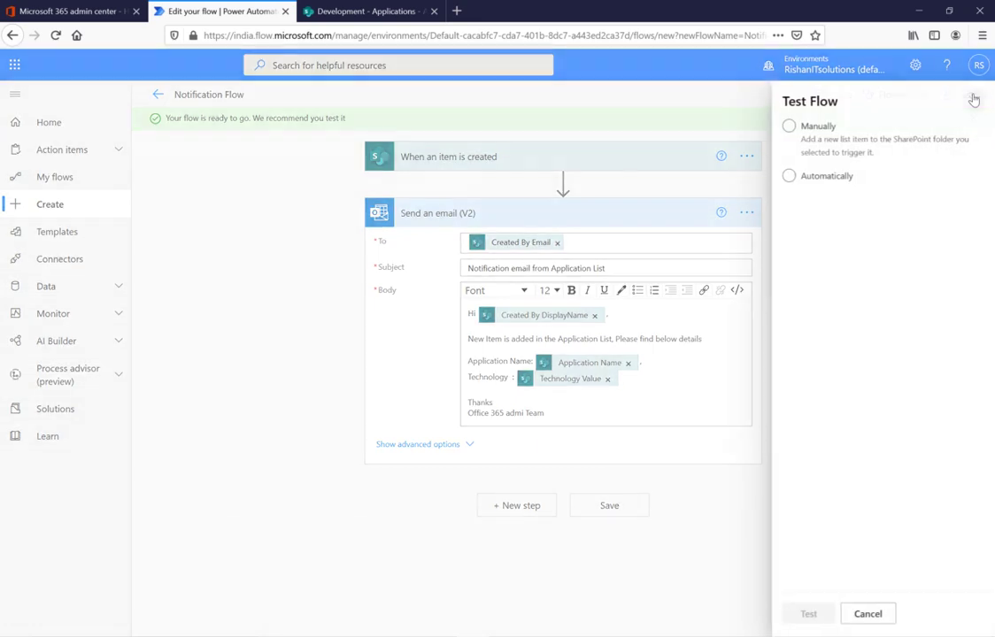
pyautogui.click(816, 129)
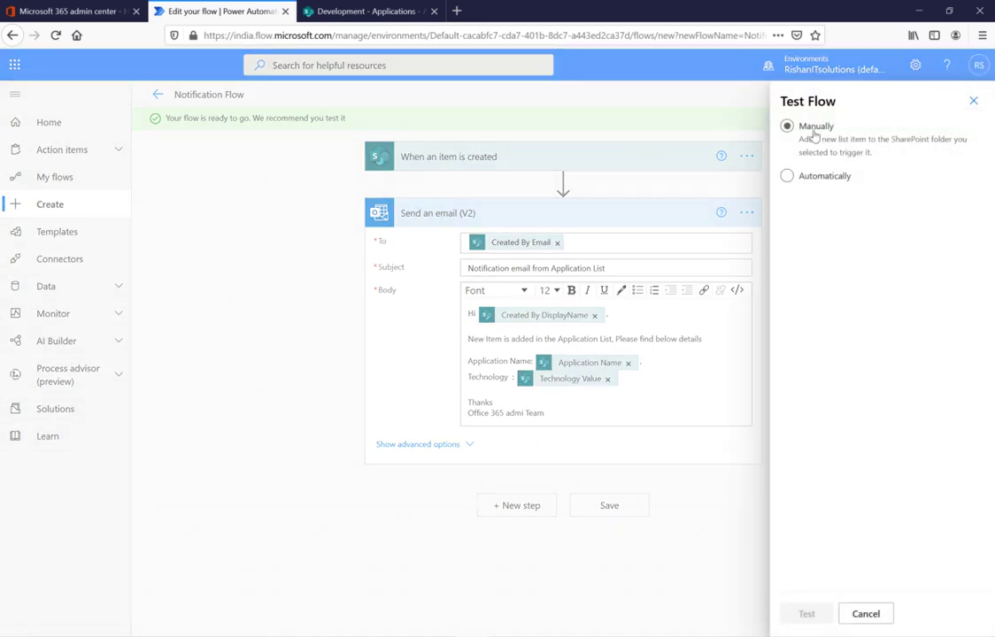
pyautogui.click(790, 176)
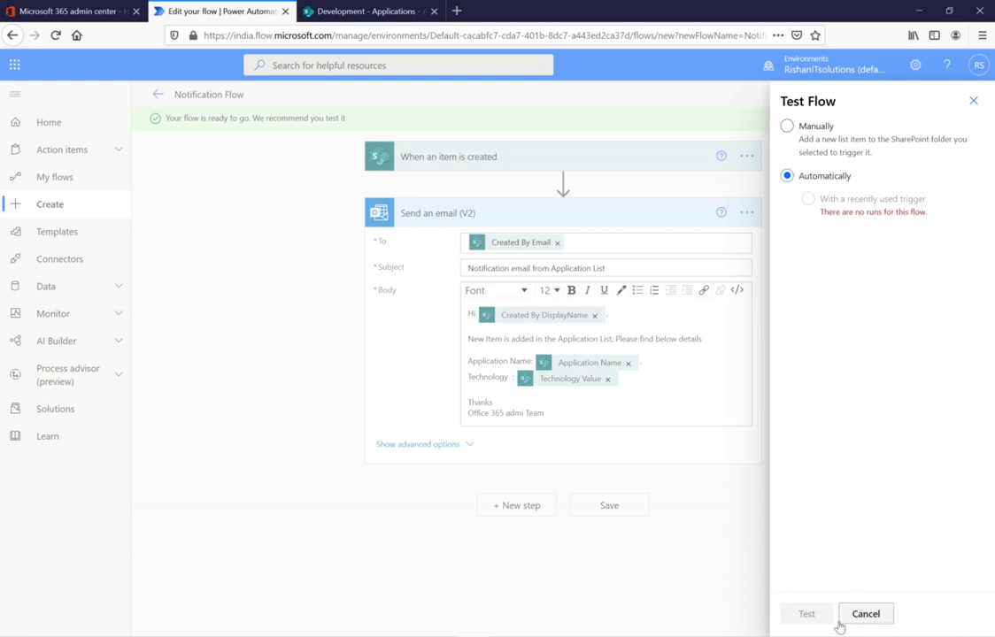
pyautogui.click(787, 127)
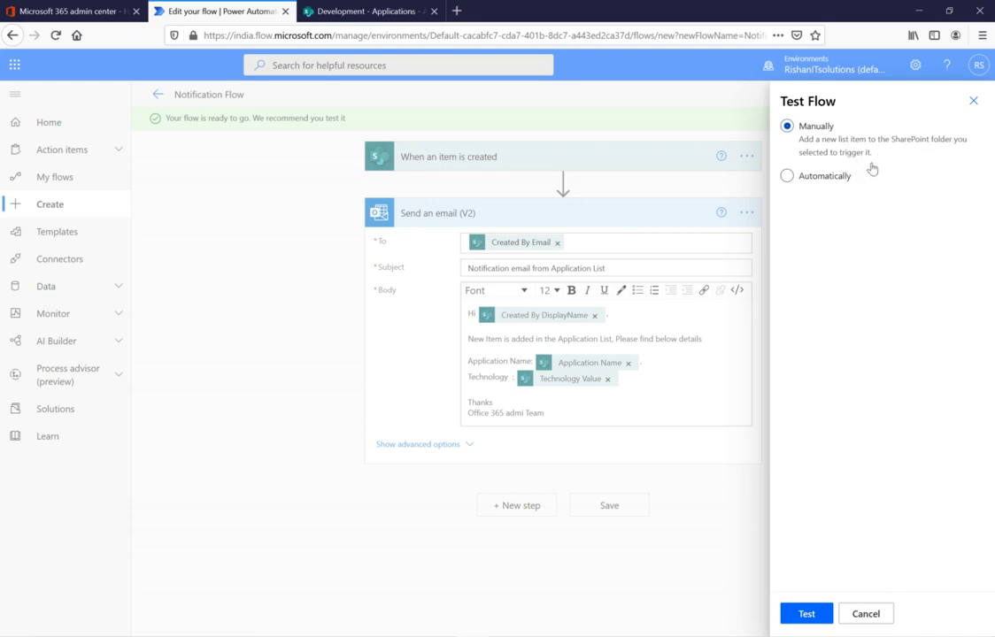
pyautogui.click(806, 614)
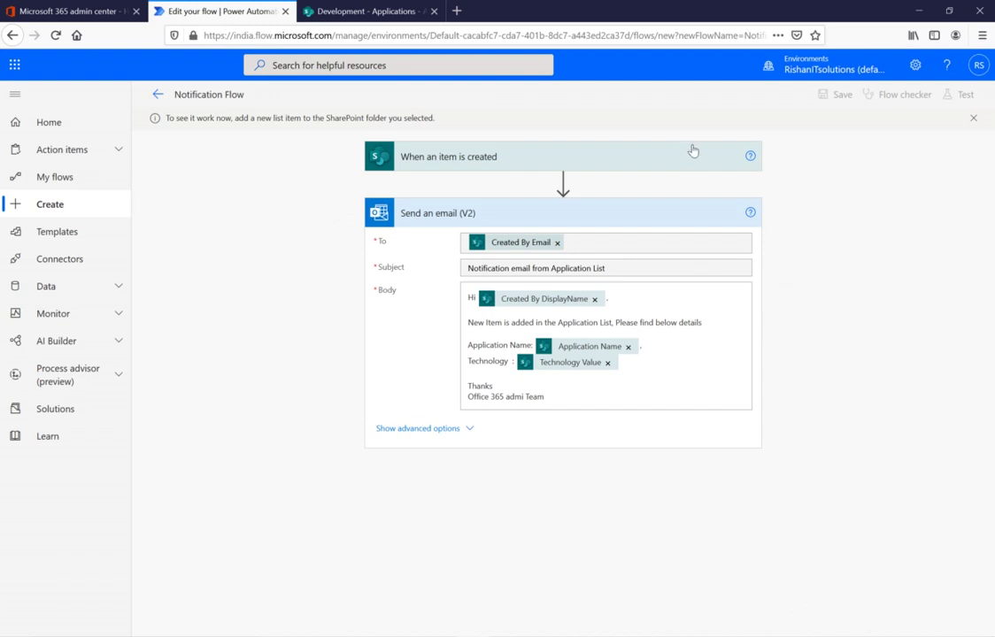
# Step: Switch to SharePoint and start a new Applications list item with Title 1 and Application Name APP
pyautogui.click(338, 9)
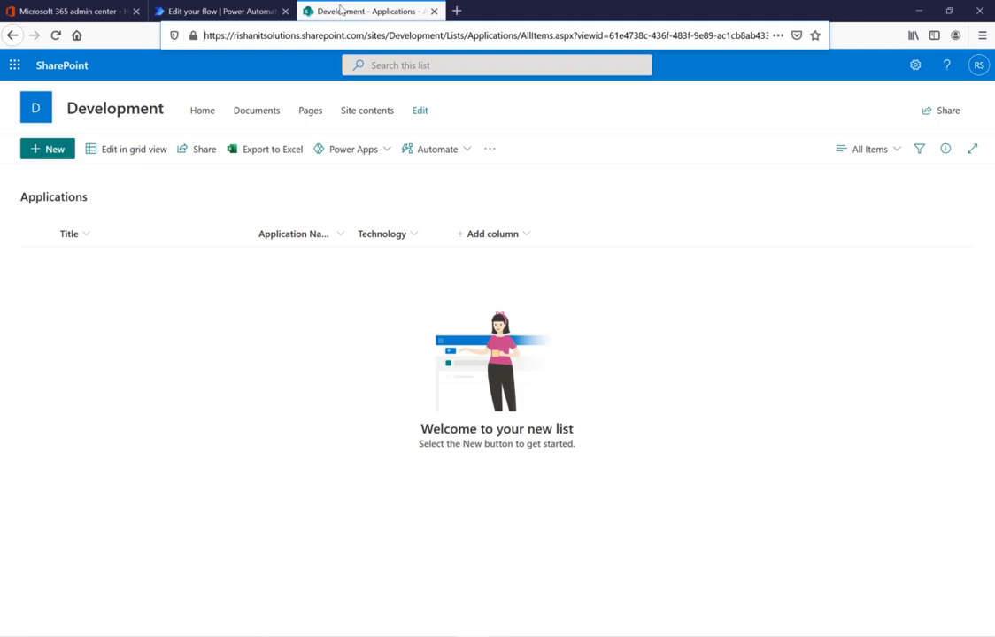
pyautogui.click(49, 157)
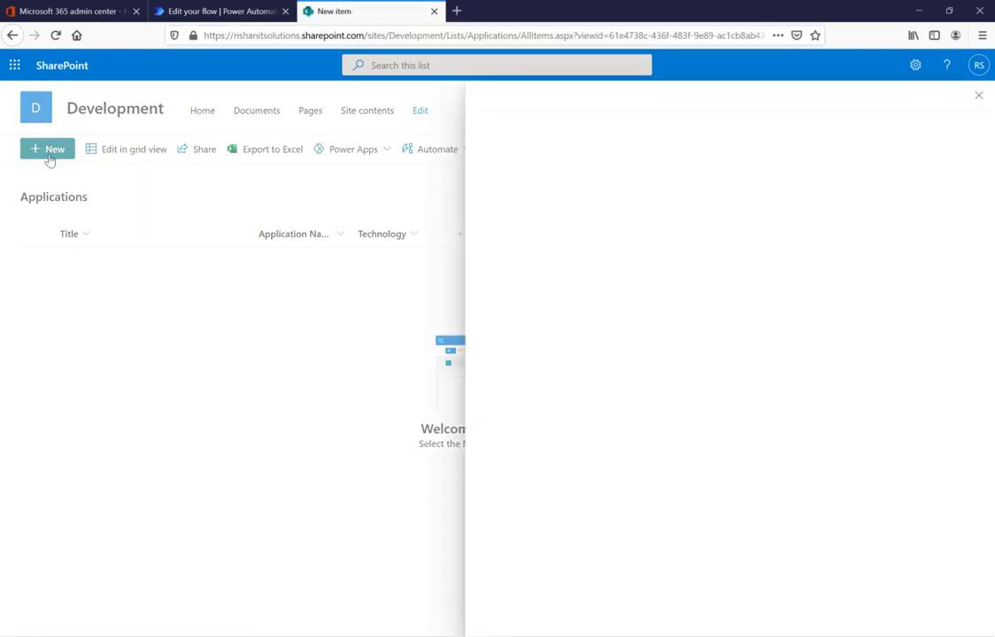
pyautogui.write('1')
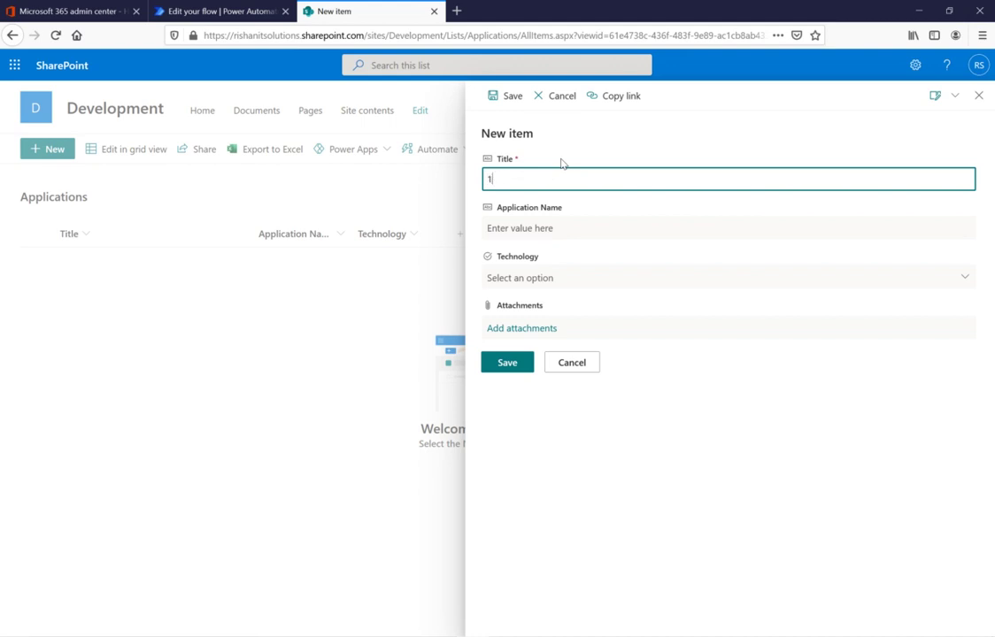
pyautogui.click(532, 230)
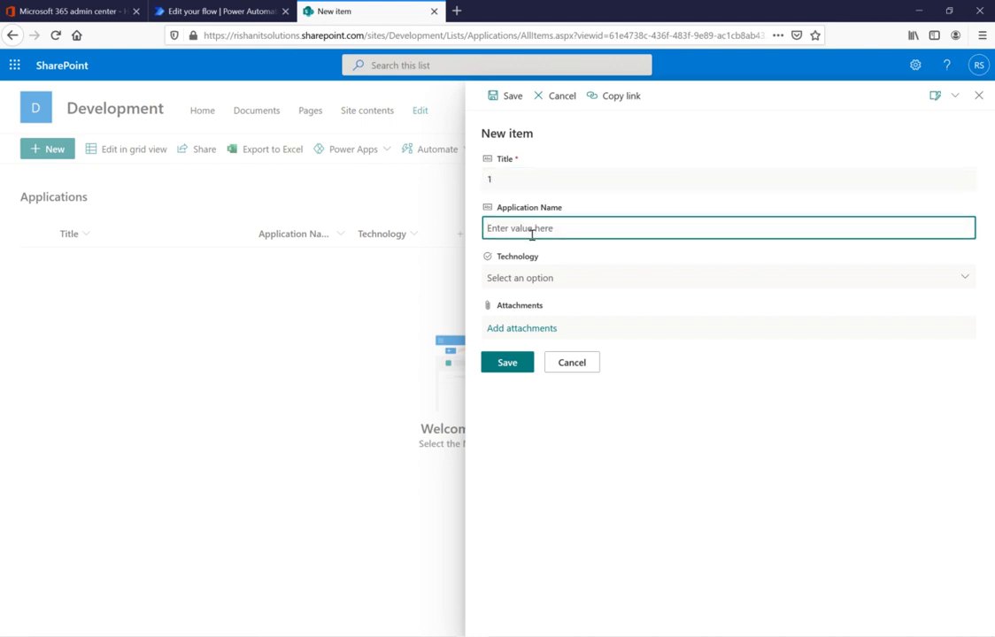
pyautogui.write('Power Ap')
pyautogui.press('BackSpace')
pyautogui.press('BackSpace')
pyautogui.press('BackSpace')
pyautogui.press('BackSpace')
pyautogui.press('BackSpace')
pyautogui.press('BackSpace')
pyautogui.press('BackSpace')
pyautogui.press('BackSpace')
pyautogui.write('APP')
# Step: Set the new item's Technology to Power Apps and save the item
pyautogui.click(517, 282)
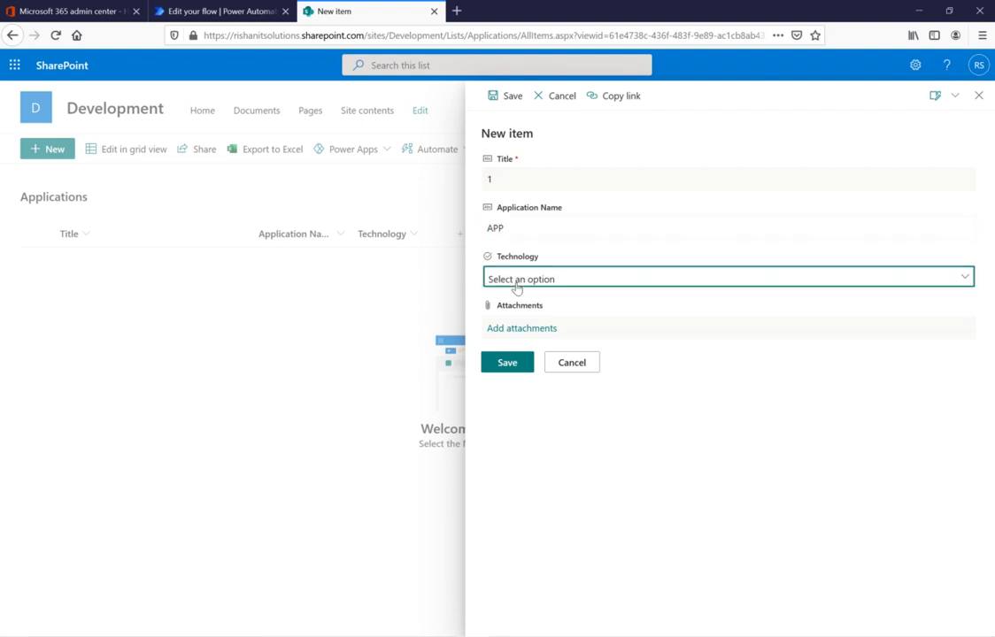
pyautogui.click(538, 324)
pyautogui.click(511, 366)
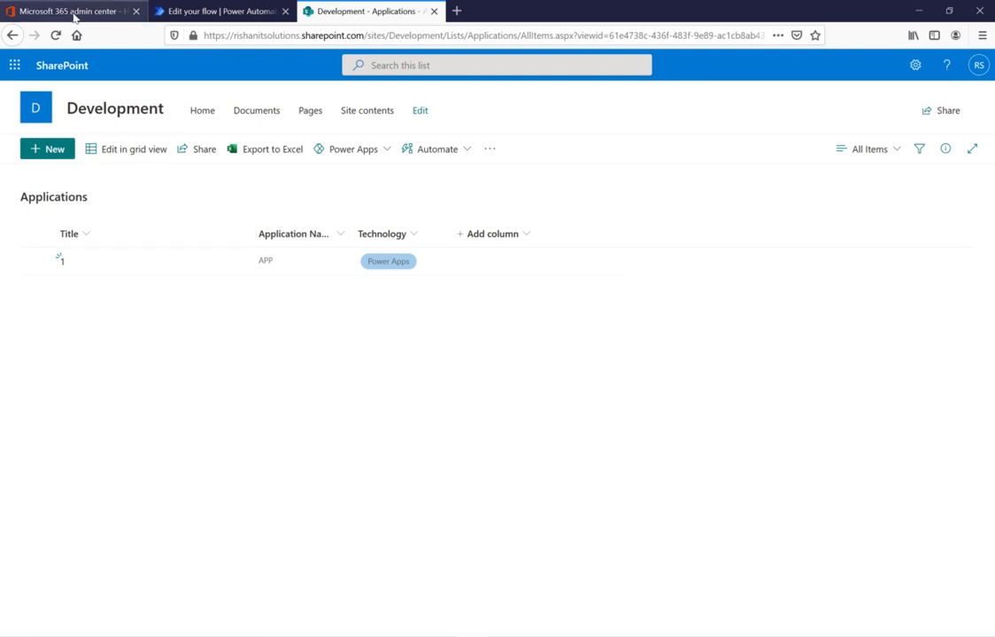
# Step: Open outlook.office.com in a new browser tab, then open the notification email and dismiss the introductory pop-up covering it
pyautogui.click(455, 12)
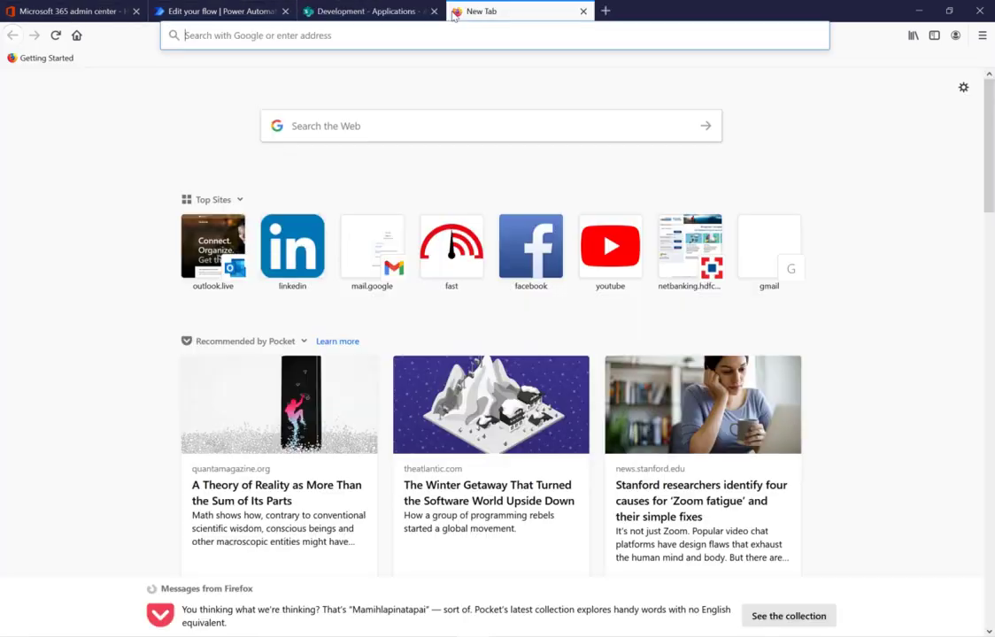
pyautogui.write('out')
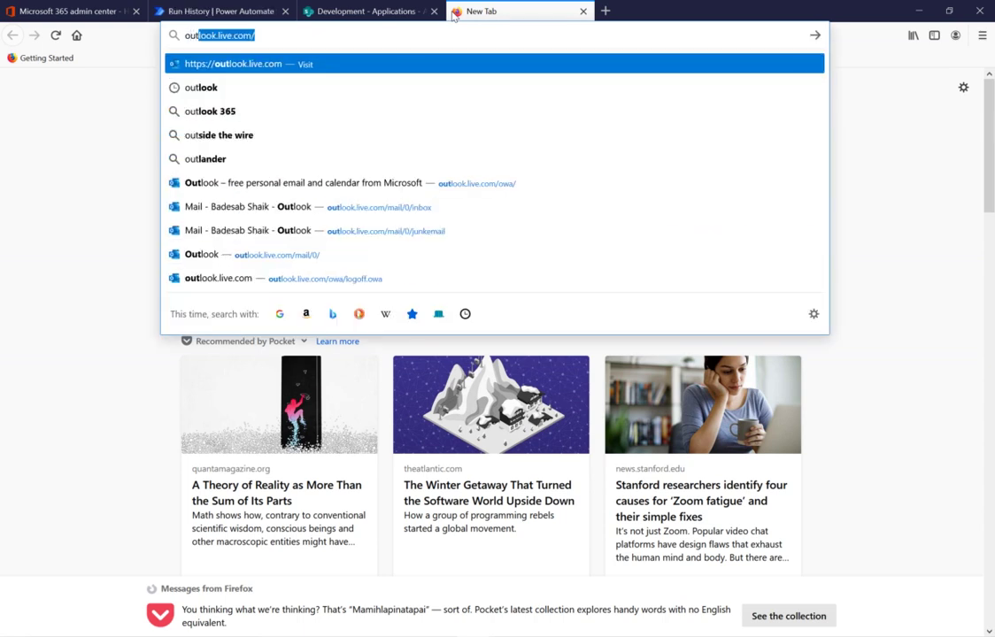
pyautogui.write('look.o')
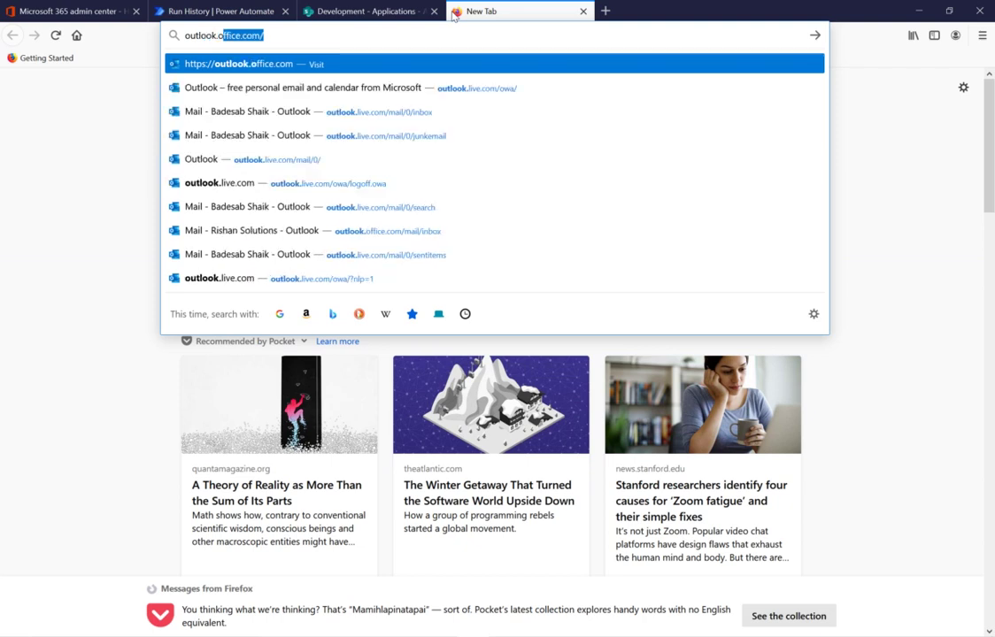
pyautogui.write('ffice.c')
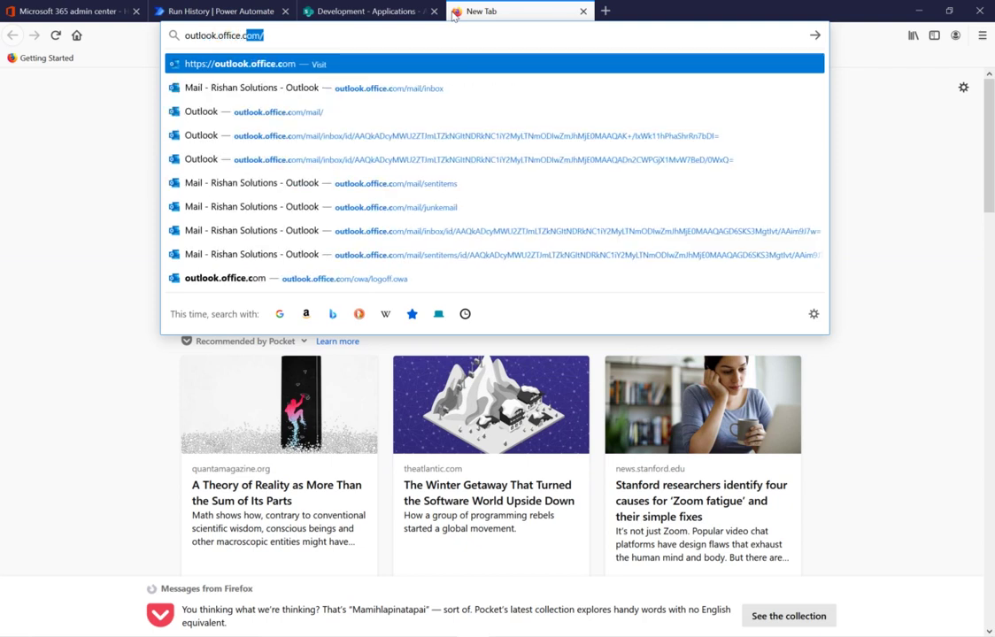
pyautogui.press('Return')
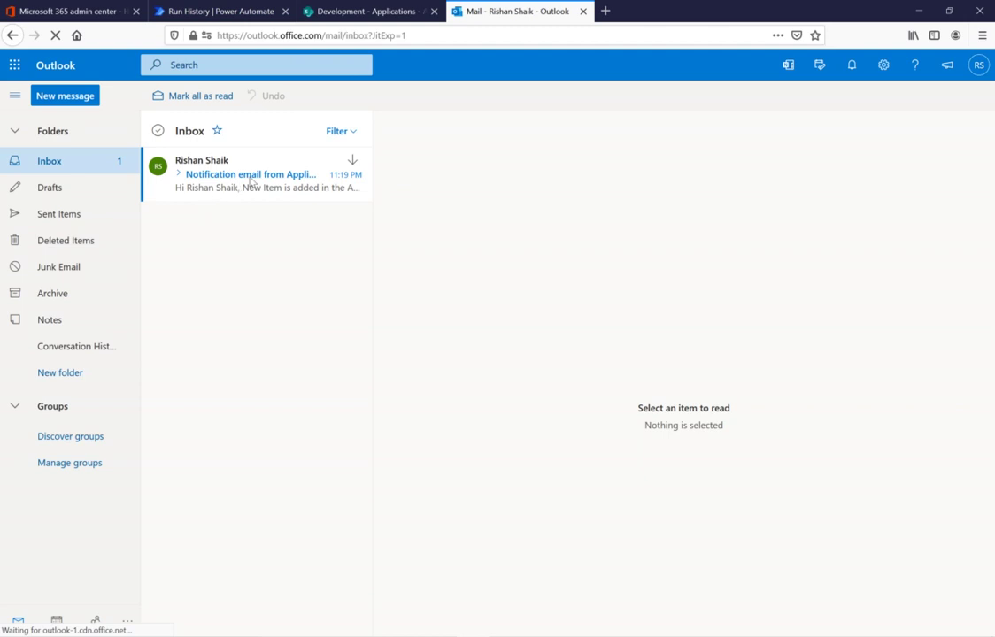
pyautogui.click(246, 182)
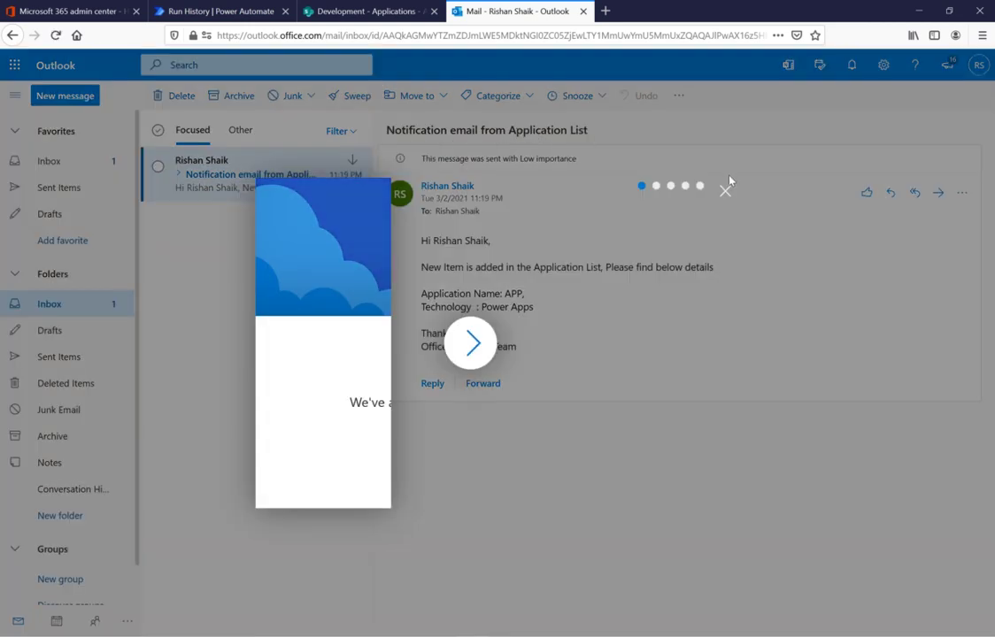
pyautogui.click(725, 192)
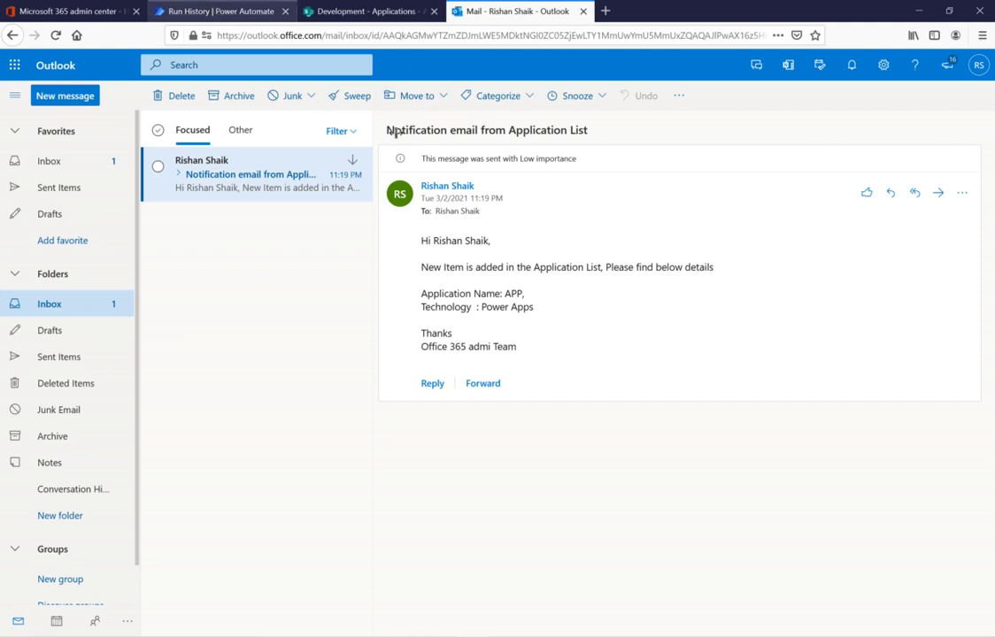
# Step: Return to Power Automate and open the Notification Flow from the list of cloud flows for editing
pyautogui.click(235, 8)
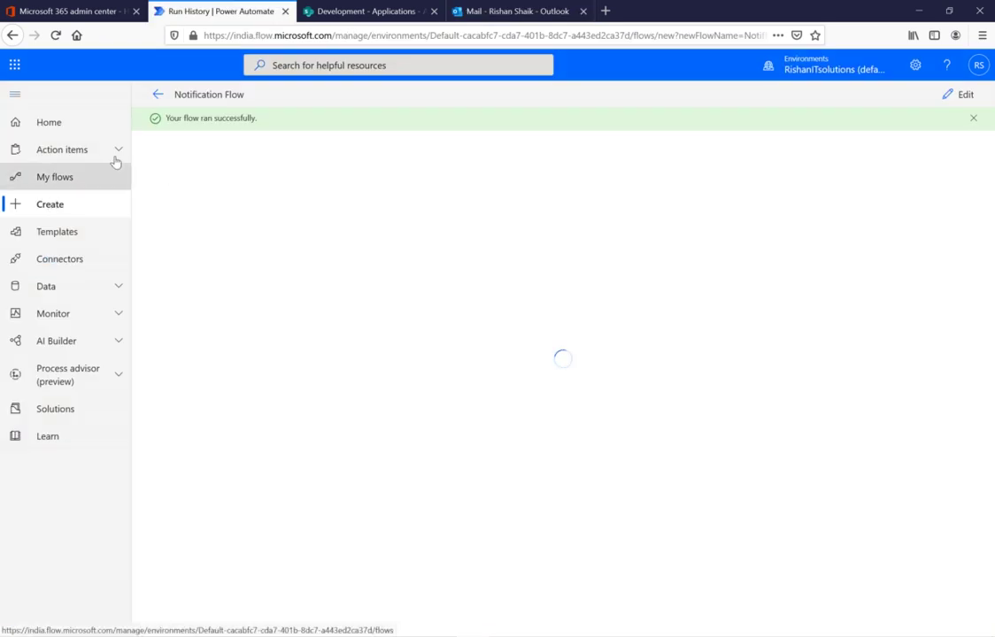
pyautogui.click(81, 178)
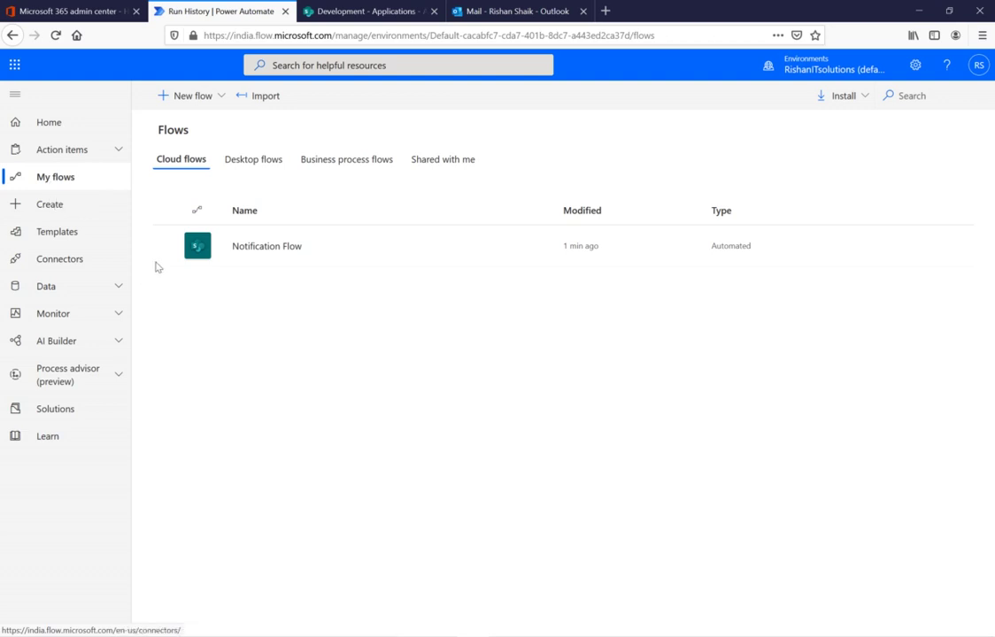
pyautogui.click(169, 247)
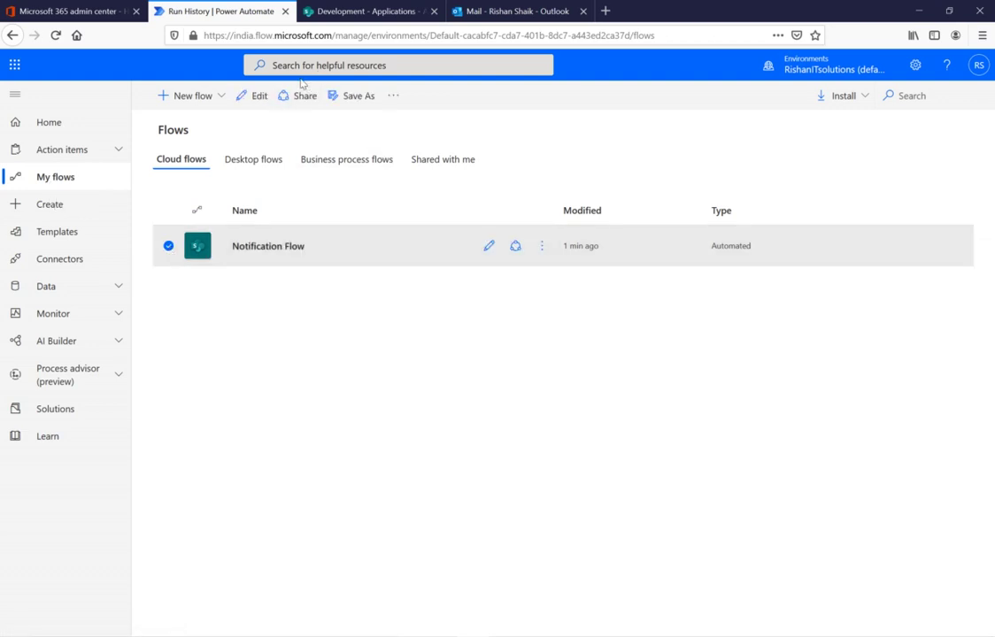
pyautogui.click(251, 96)
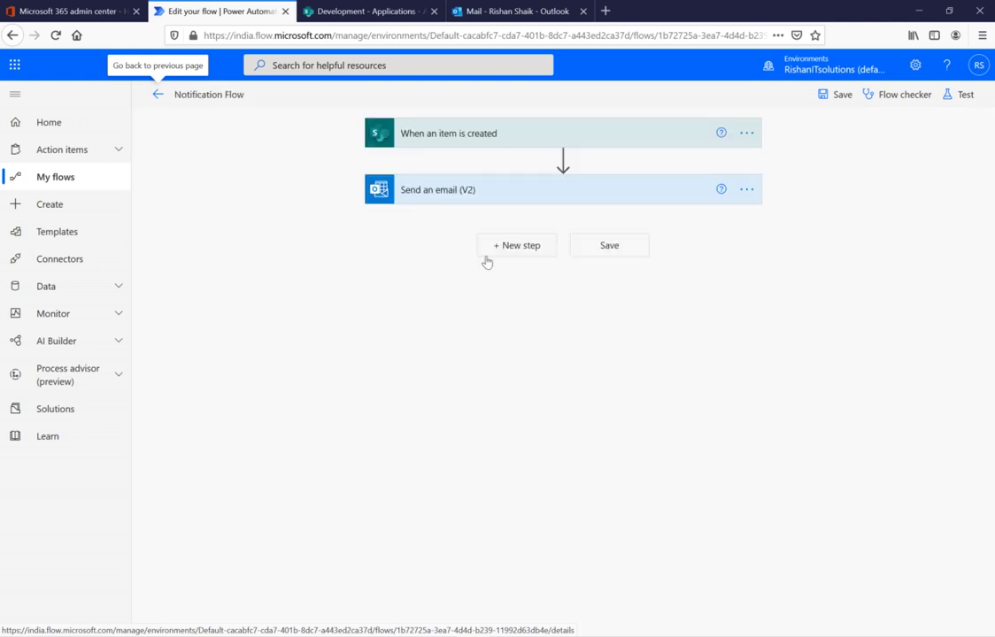
# Step: Correct the email signature in the Send an email (V2) action to "Office 365 admin Team" and save the flow
pyautogui.click(537, 204)
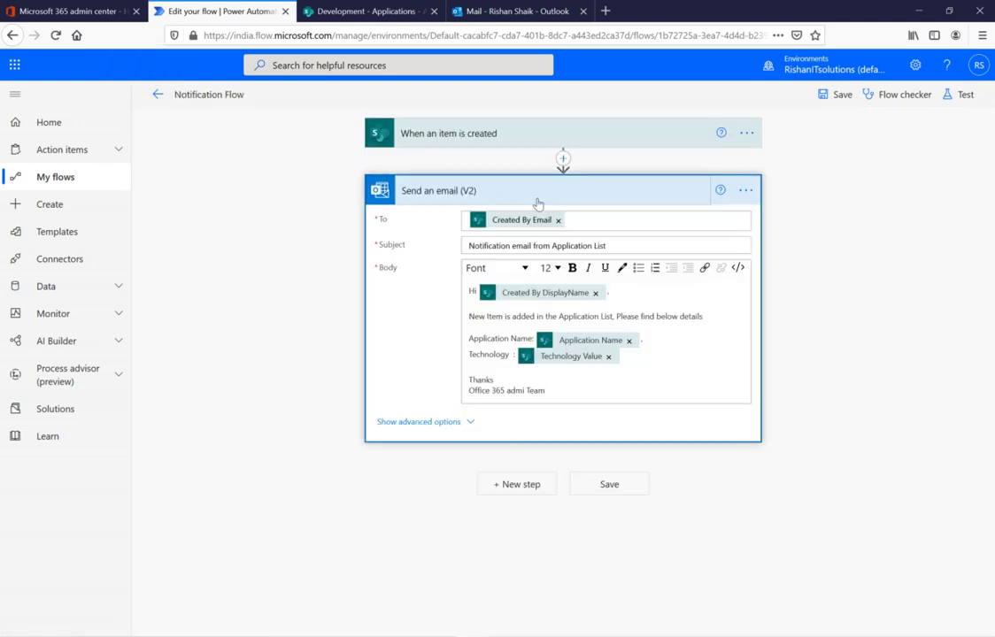
pyautogui.click(523, 392)
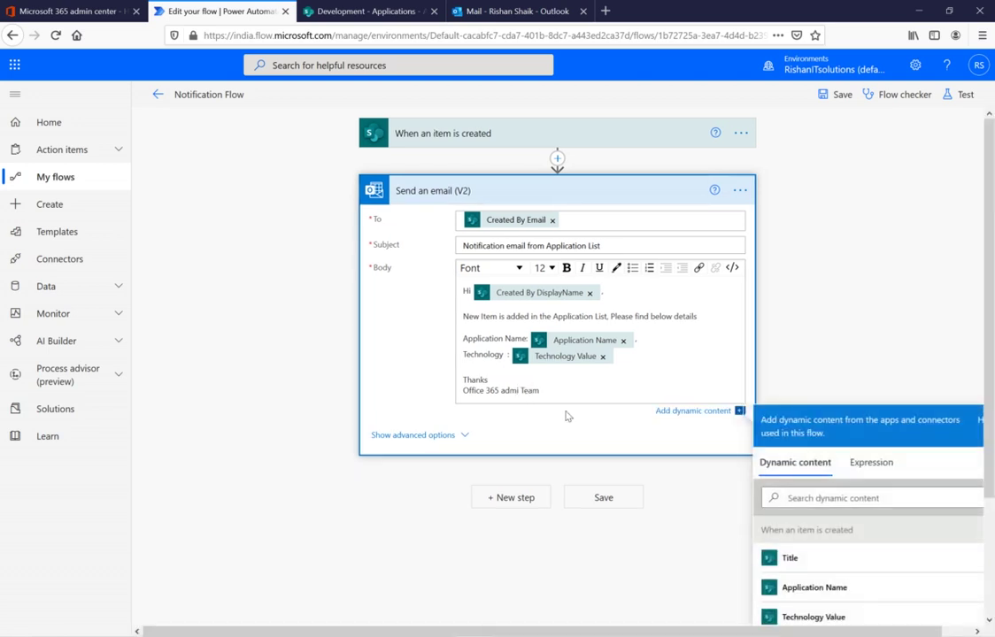
pyautogui.write('n')
pyautogui.click(597, 497)
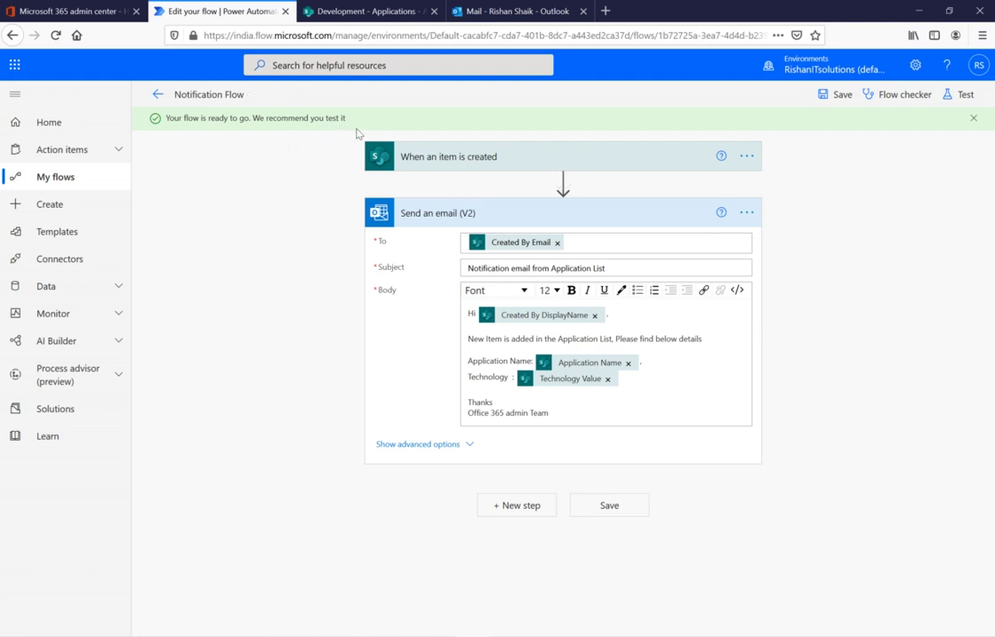
# Step: Switch to SharePoint and save a new Applications item with Title 2, Application Name "Tech Application" and Technology Power automate
pyautogui.click(387, 11)
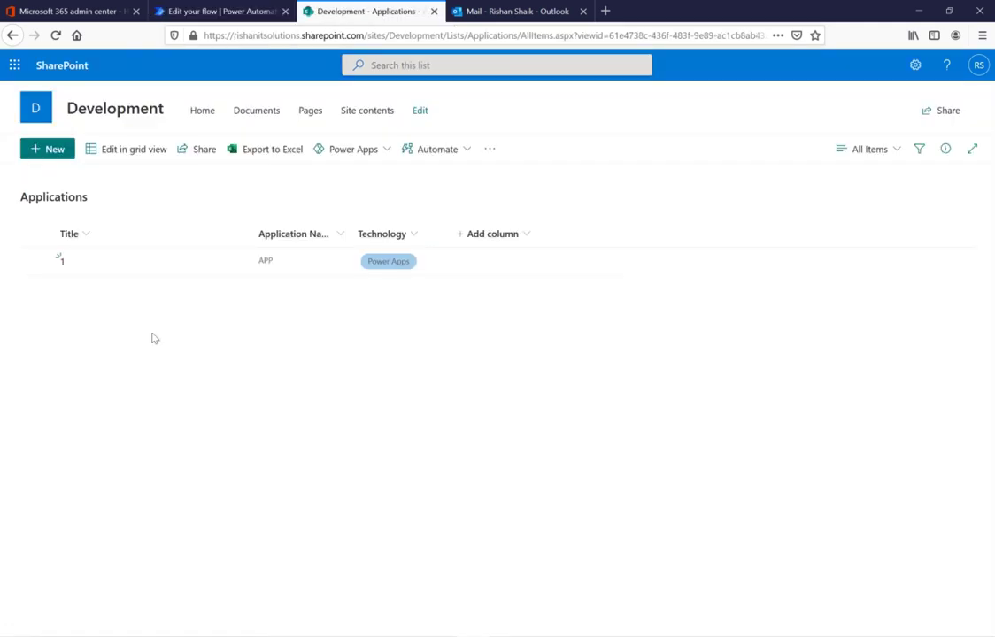
pyautogui.click(50, 148)
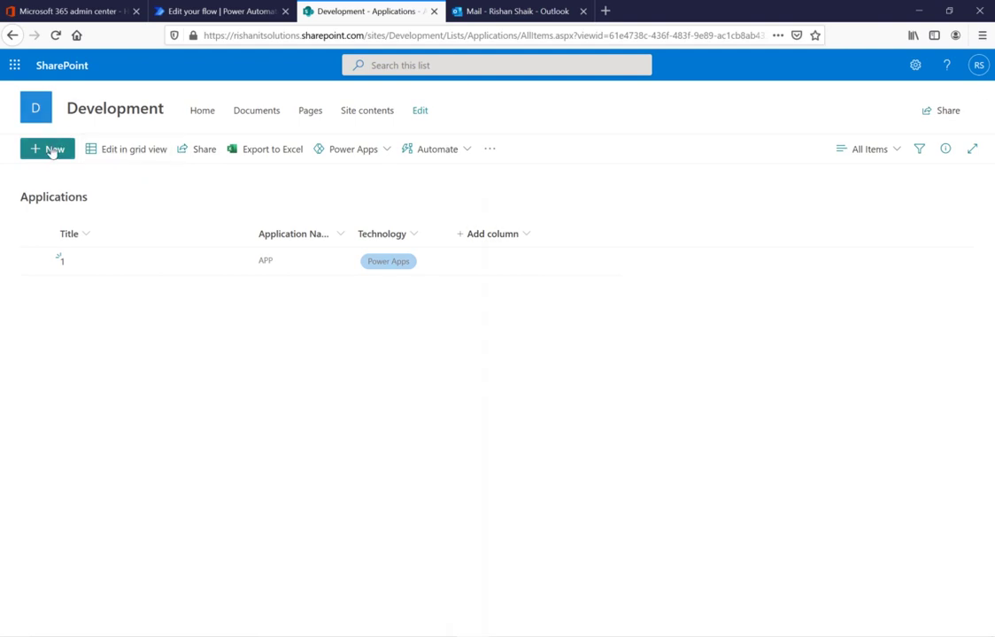
pyautogui.write('2')
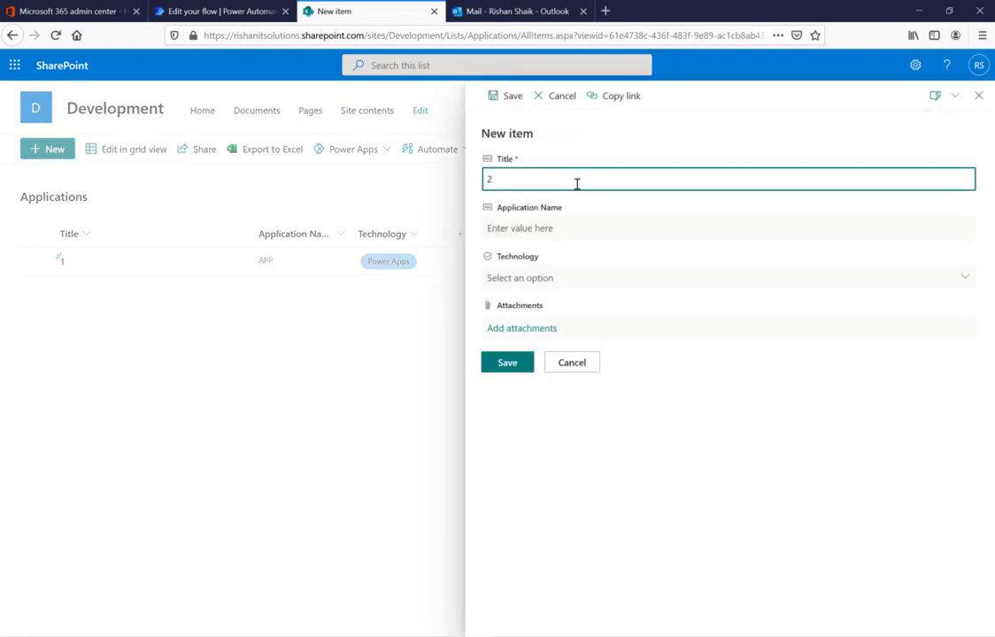
pyautogui.click(549, 228)
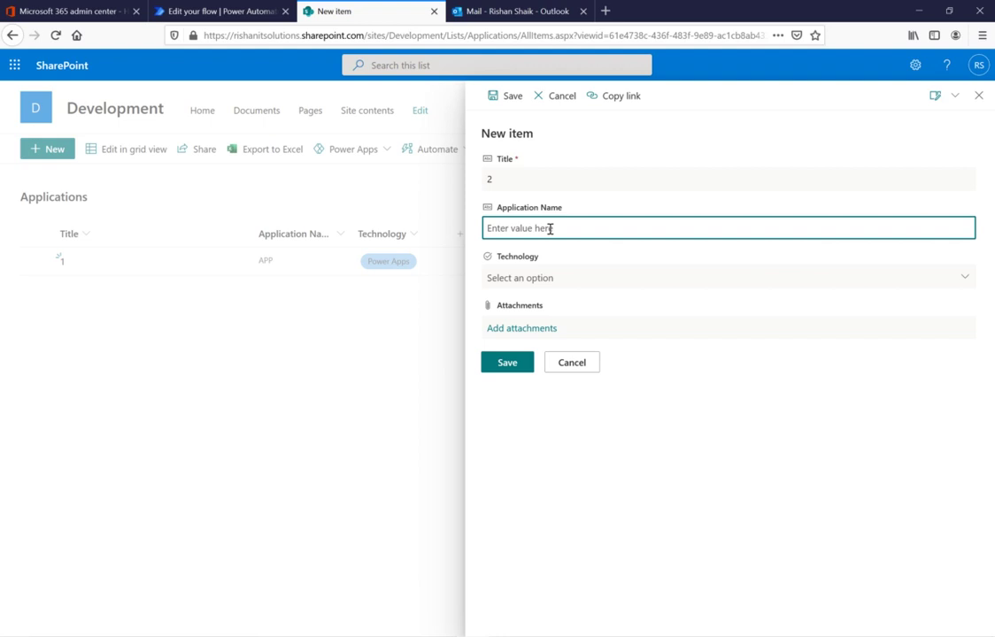
pyautogui.write('Tech Application')
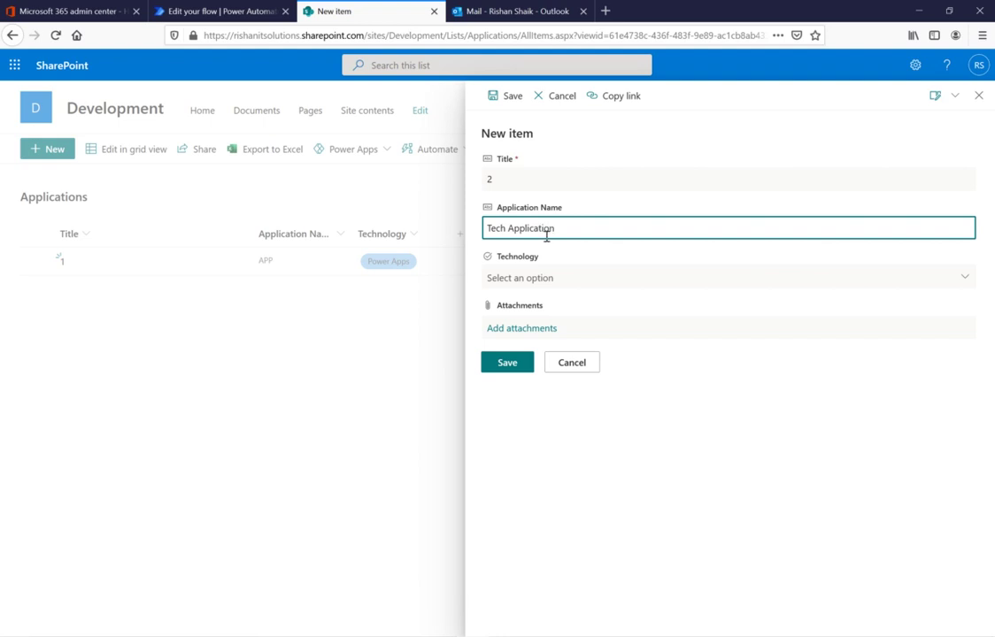
pyautogui.click(545, 280)
pyautogui.click(520, 348)
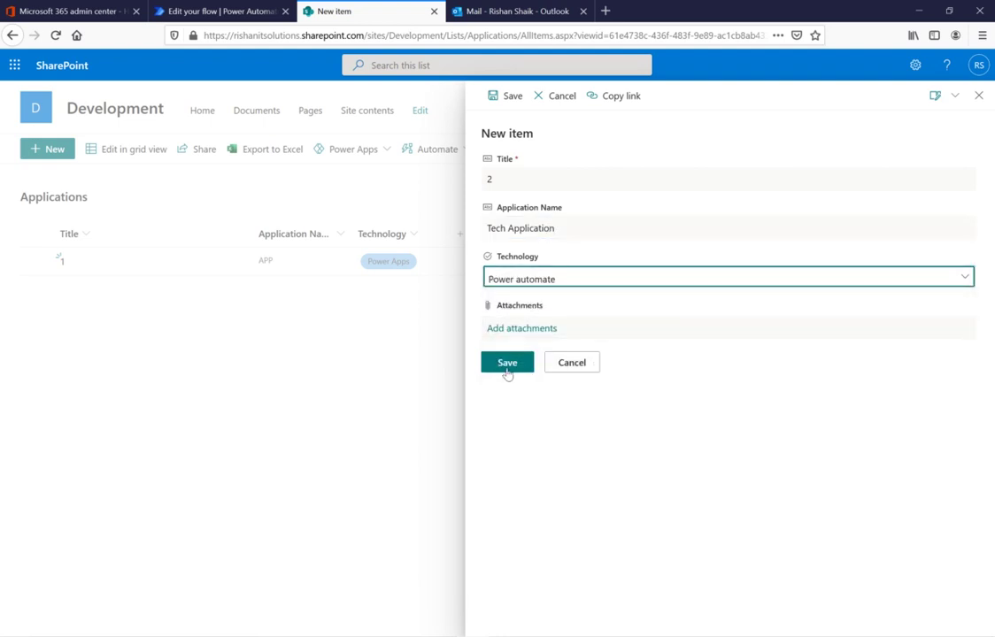
pyautogui.click(509, 366)
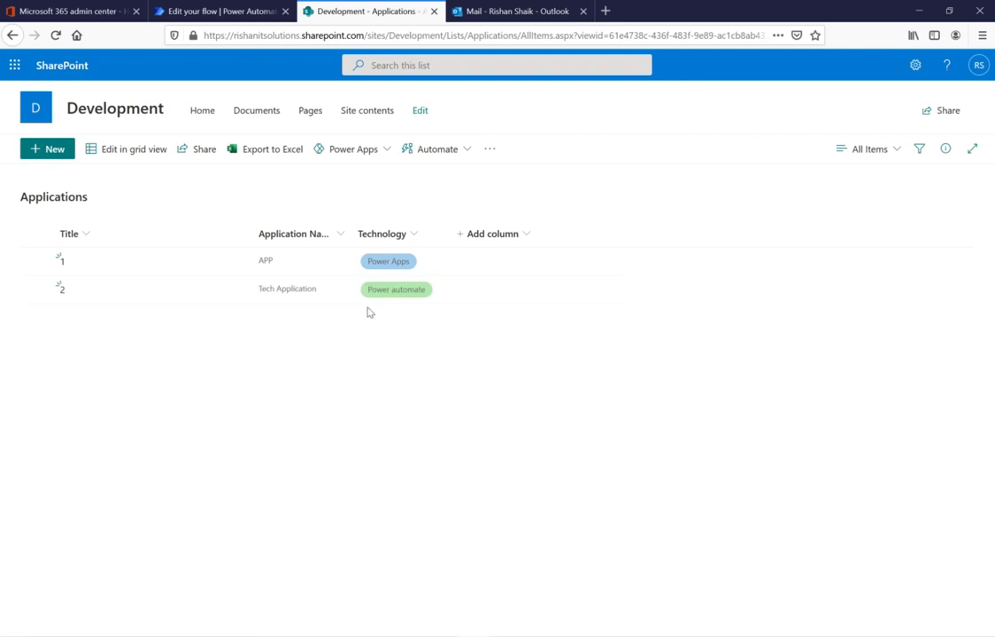
# Step: Switch to Outlook and refresh the inbox to check for a new notification email, viewing the existing message between refreshes
pyautogui.click(490, 18)
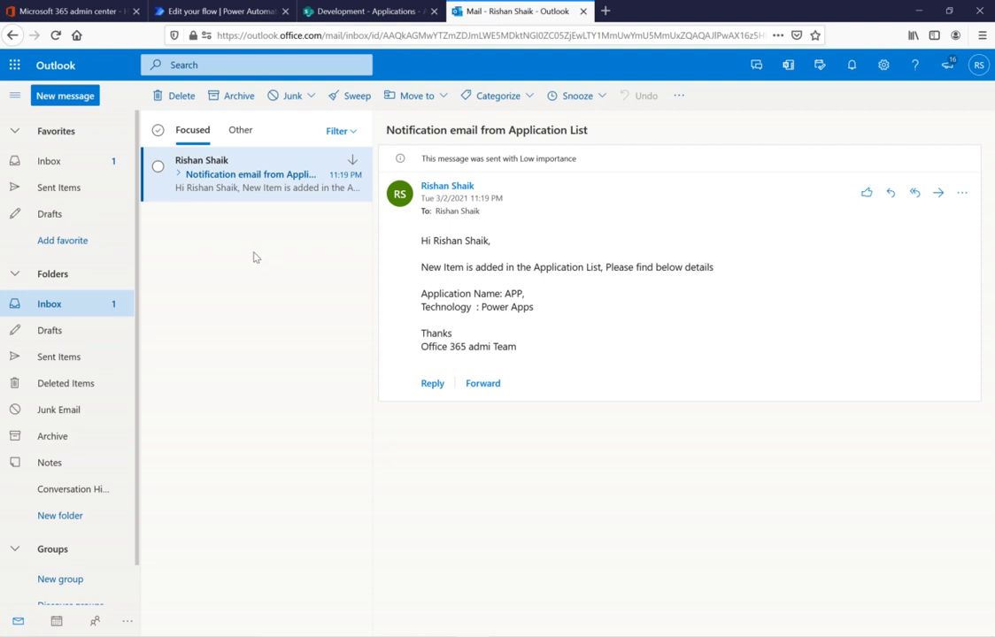
pyautogui.click(55, 36)
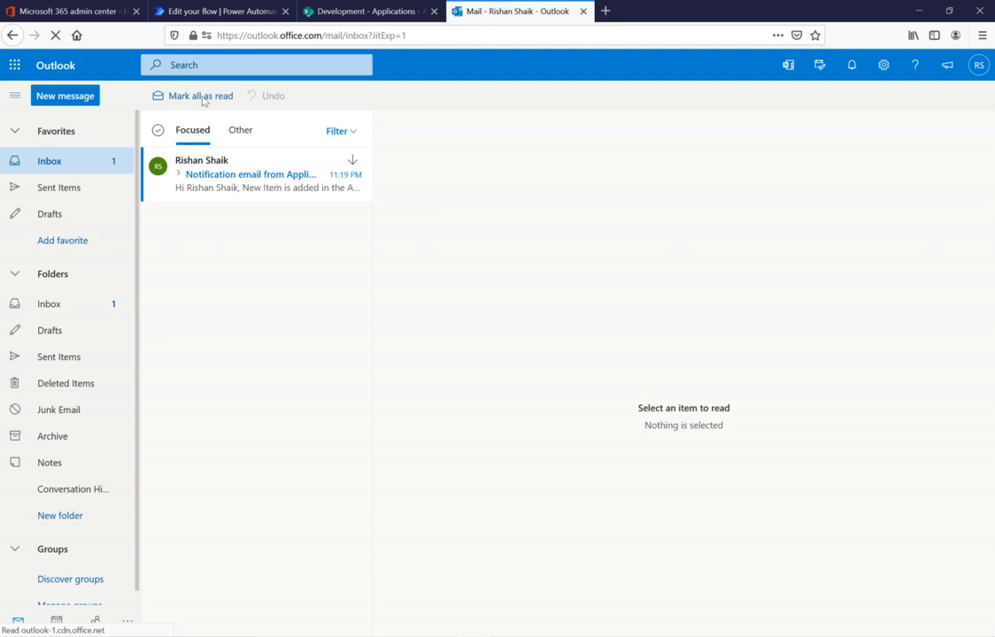
pyautogui.click(241, 185)
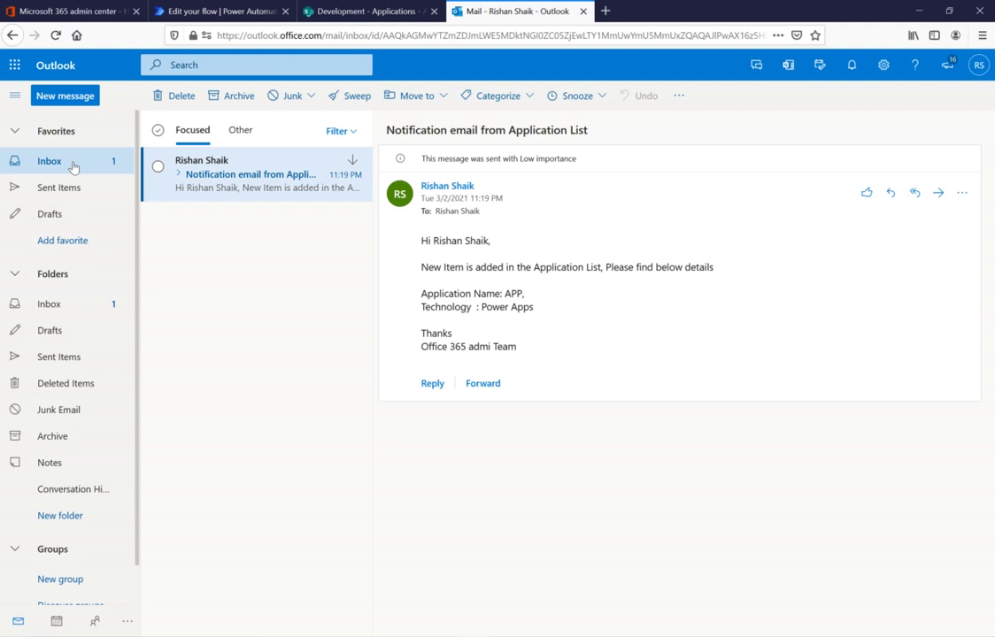
pyautogui.click(64, 314)
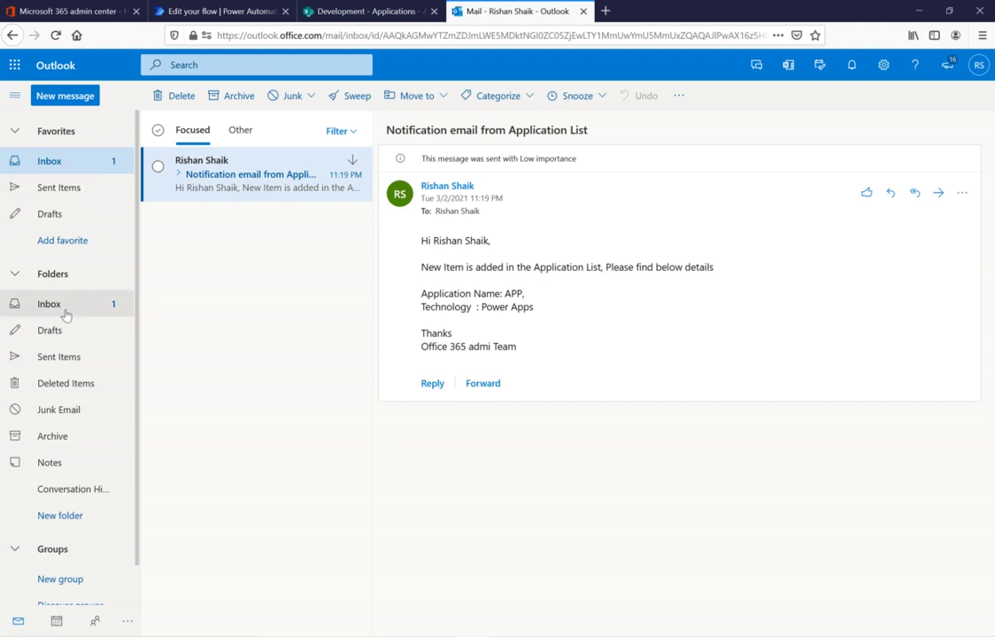
pyautogui.click(55, 35)
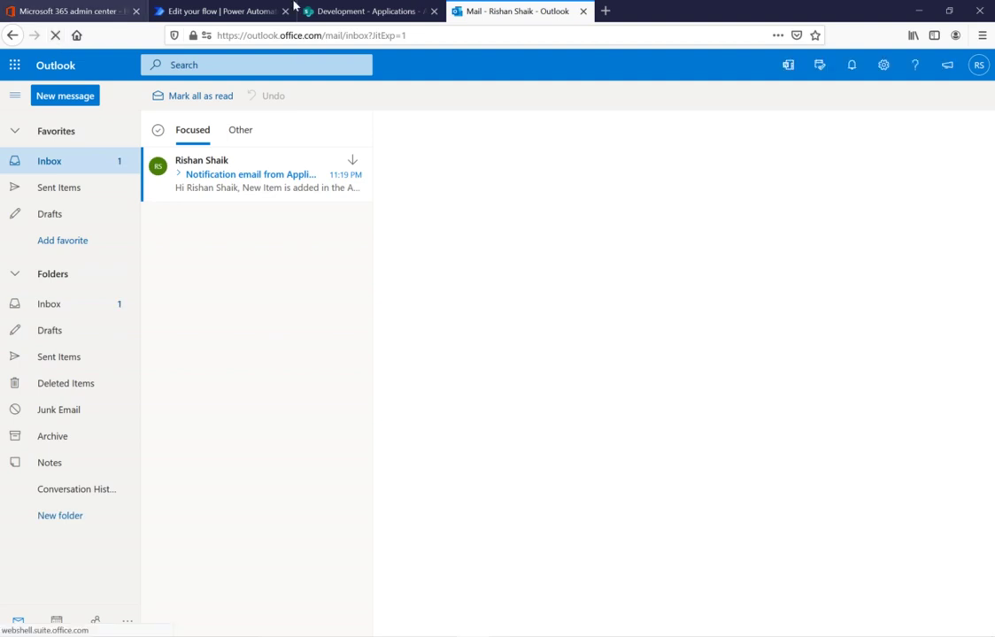
# Step: Switch to Power Automate and open the test options for the Notification Flow, choosing the Manually trigger option
pyautogui.click(243, 16)
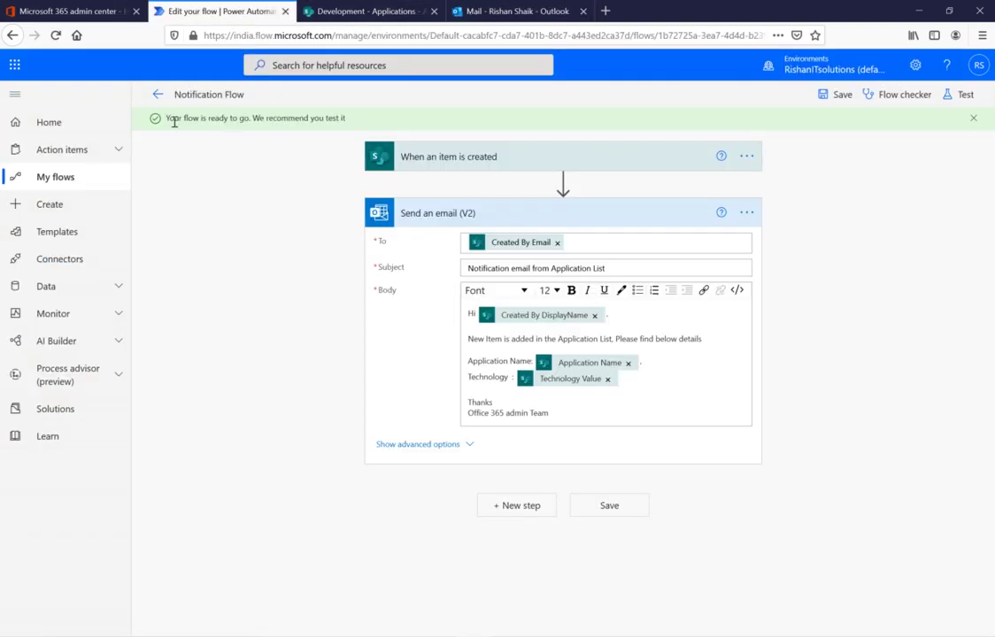
pyautogui.click(962, 93)
pyautogui.click(787, 126)
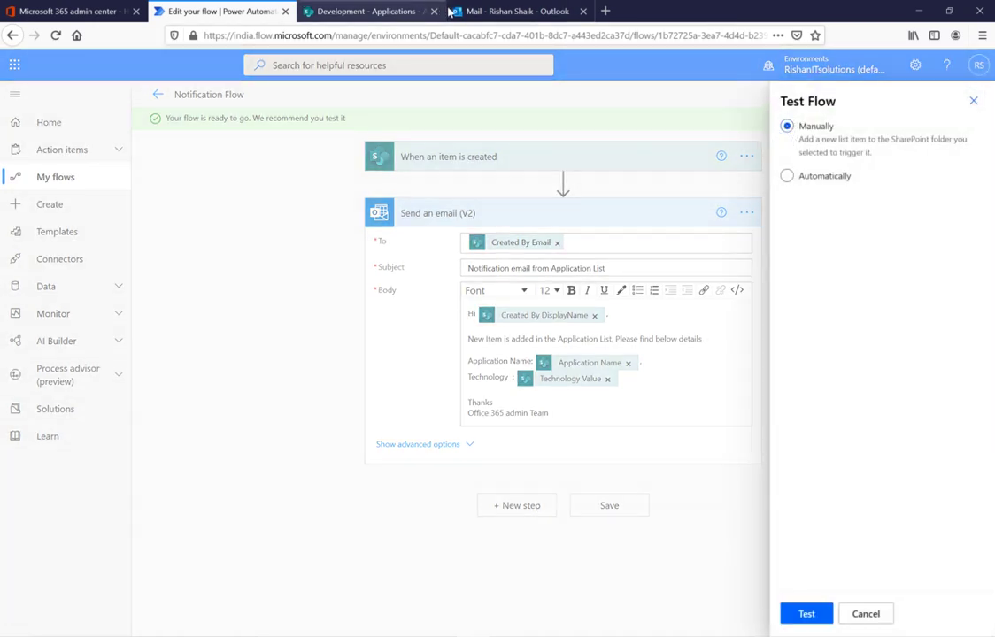
# Step: Return to Outlook, open the newest notification email and check the signature line at the end of its body
pyautogui.click(496, 11)
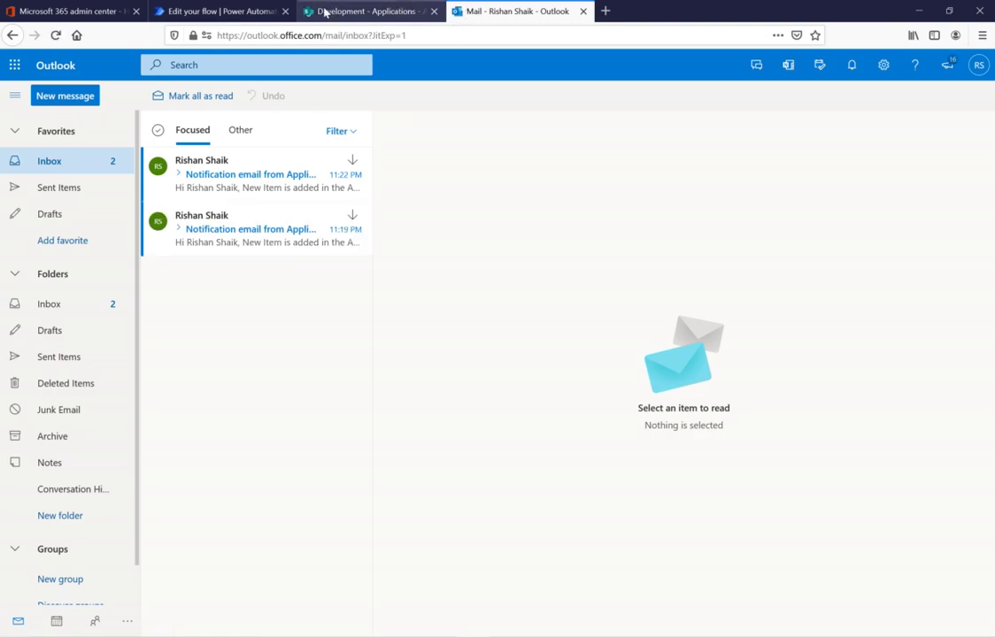
pyautogui.click(226, 193)
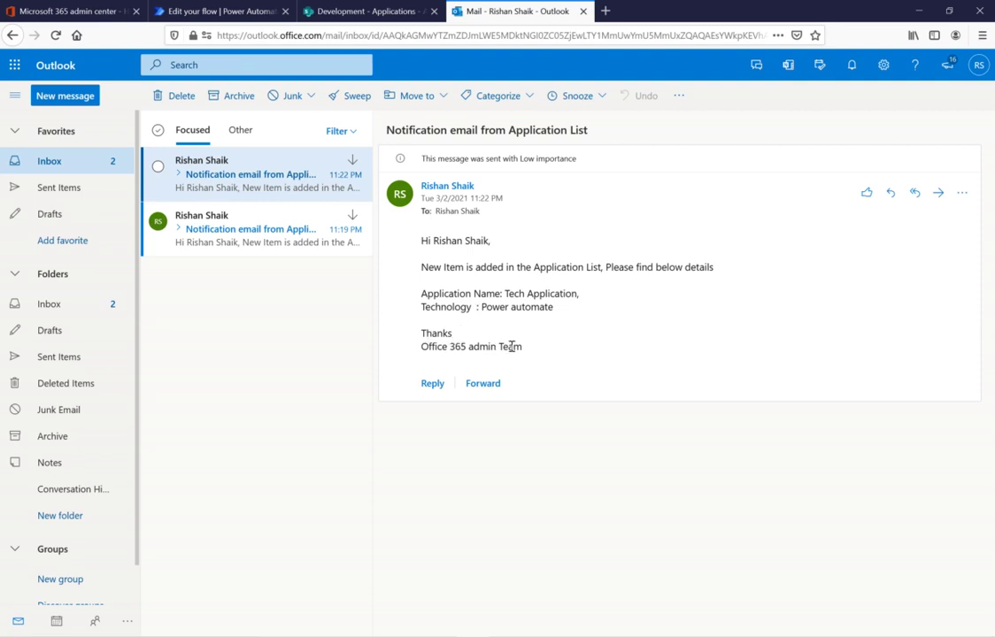
pyautogui.moveTo(517, 346); pyautogui.dragTo(433, 343)
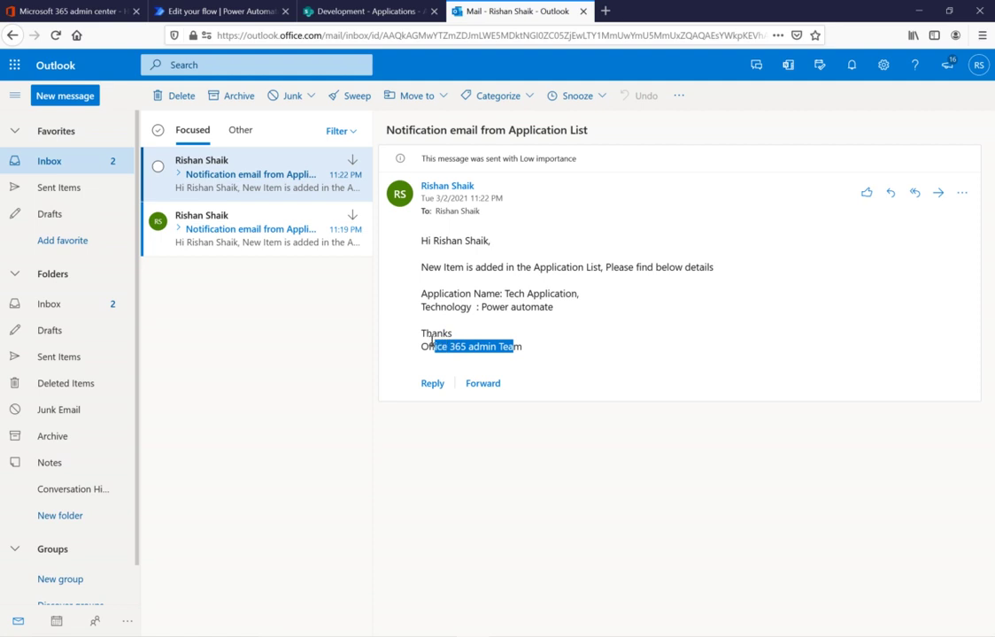
pyautogui.click(553, 346)
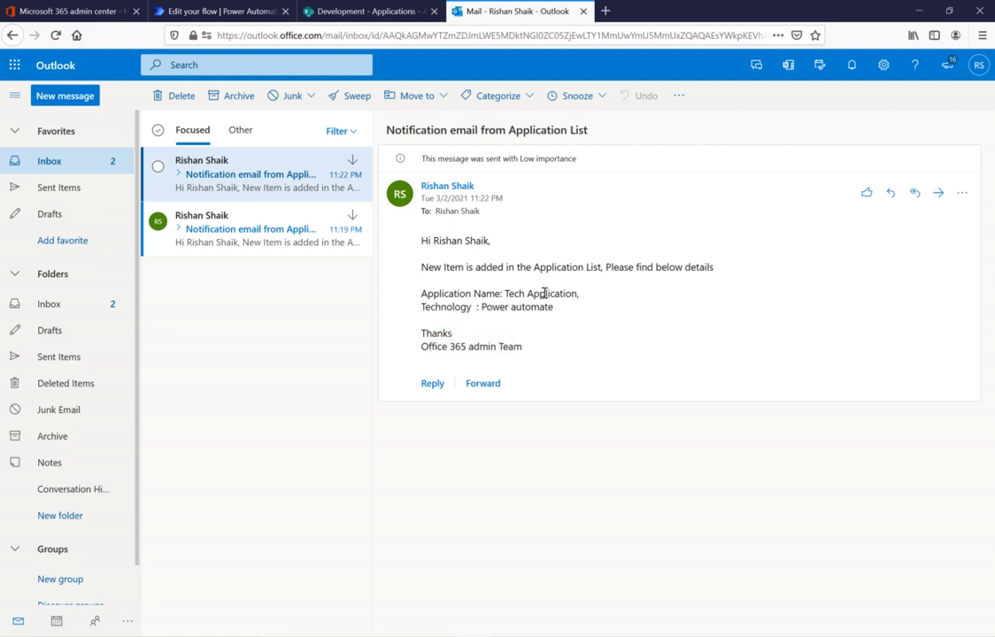